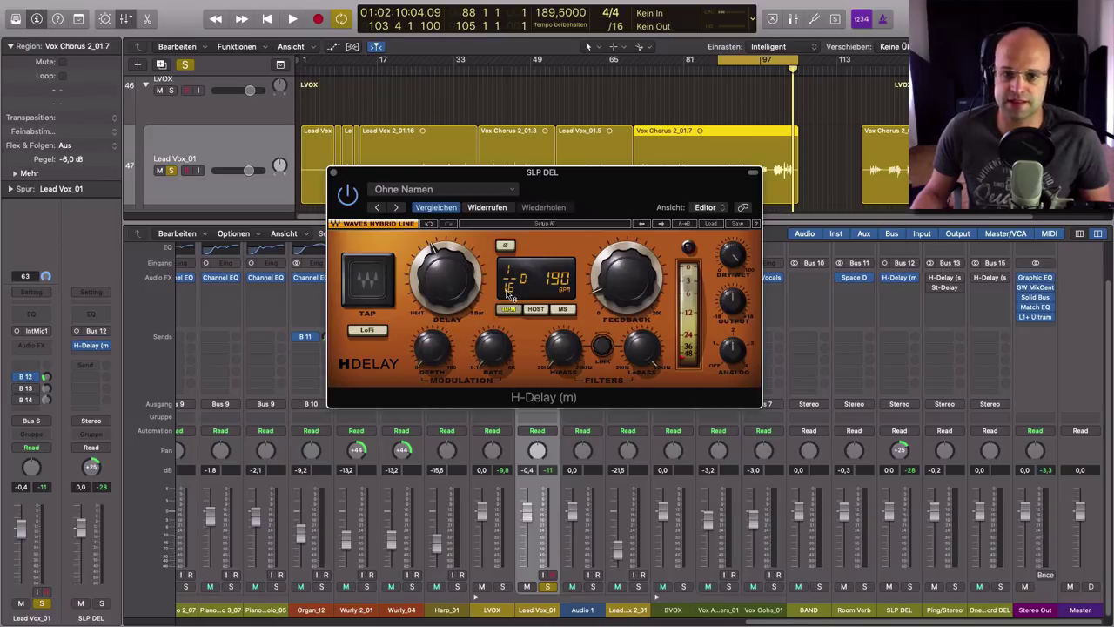
Try a dotted 1/2 delay time and a higher feedback on H-Delay, restoring dotted 1/16 and a low feedback
drag(447, 293, 448, 241)
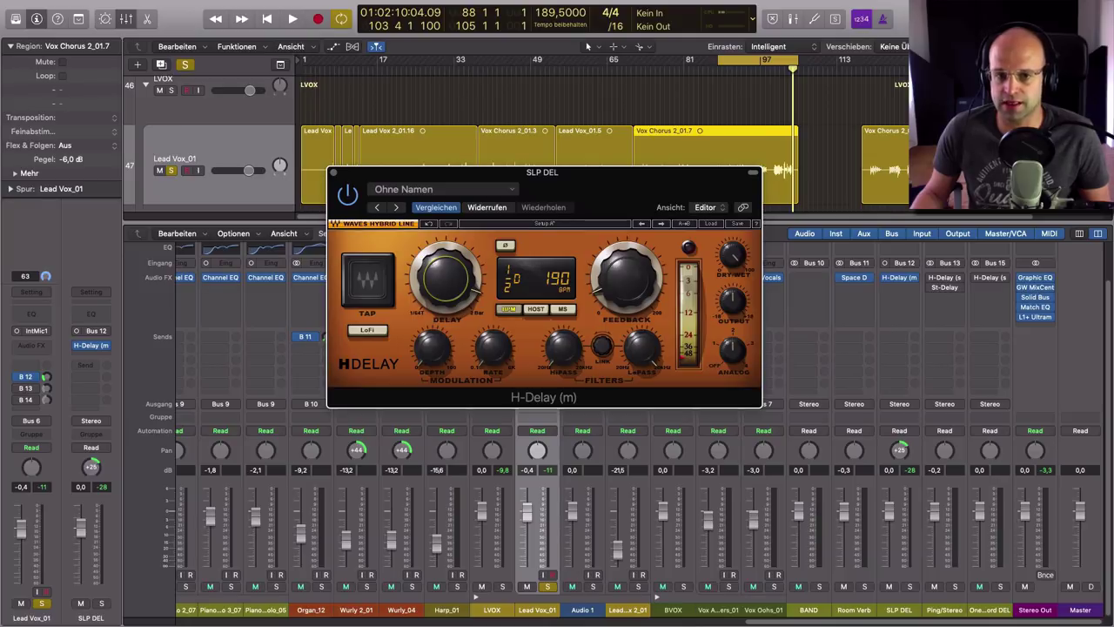
drag(447, 241, 447, 293)
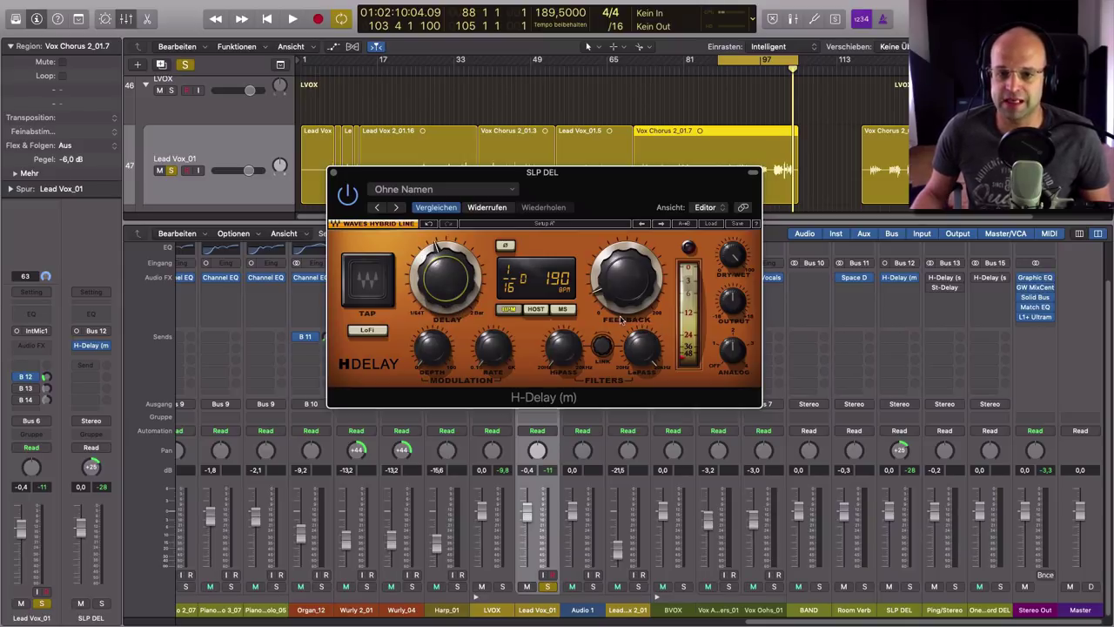
drag(624, 280, 625, 257)
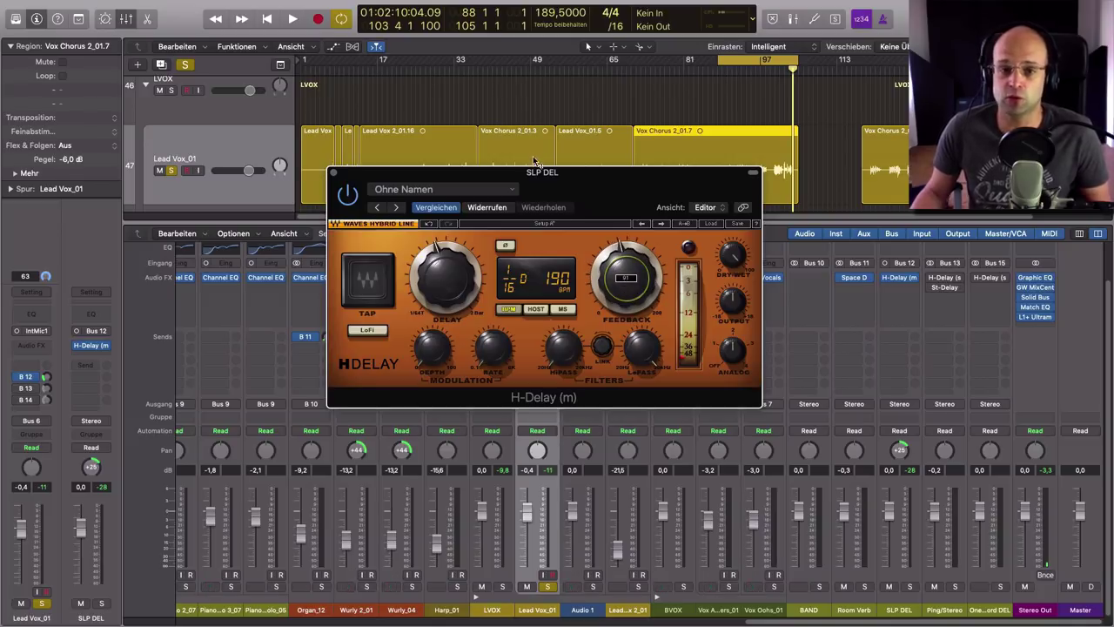
drag(624, 266, 624, 310)
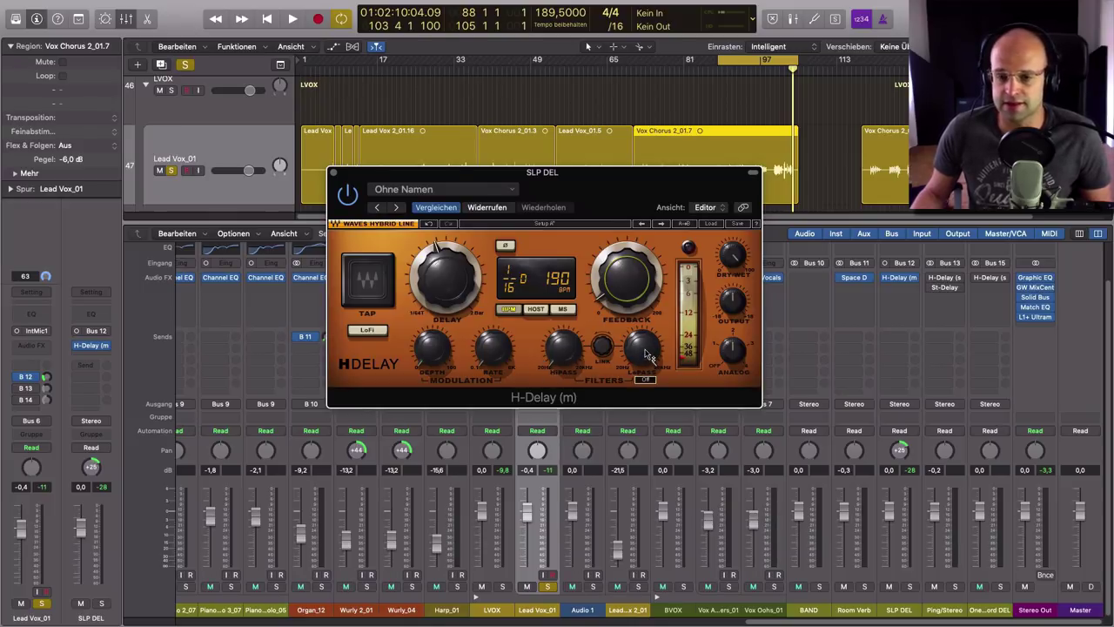
Try a lower low-pass cutoff and a drier Dry/Wet mix, restoring the low-pass to Off and the mix to fully wet
drag(645, 350, 645, 372)
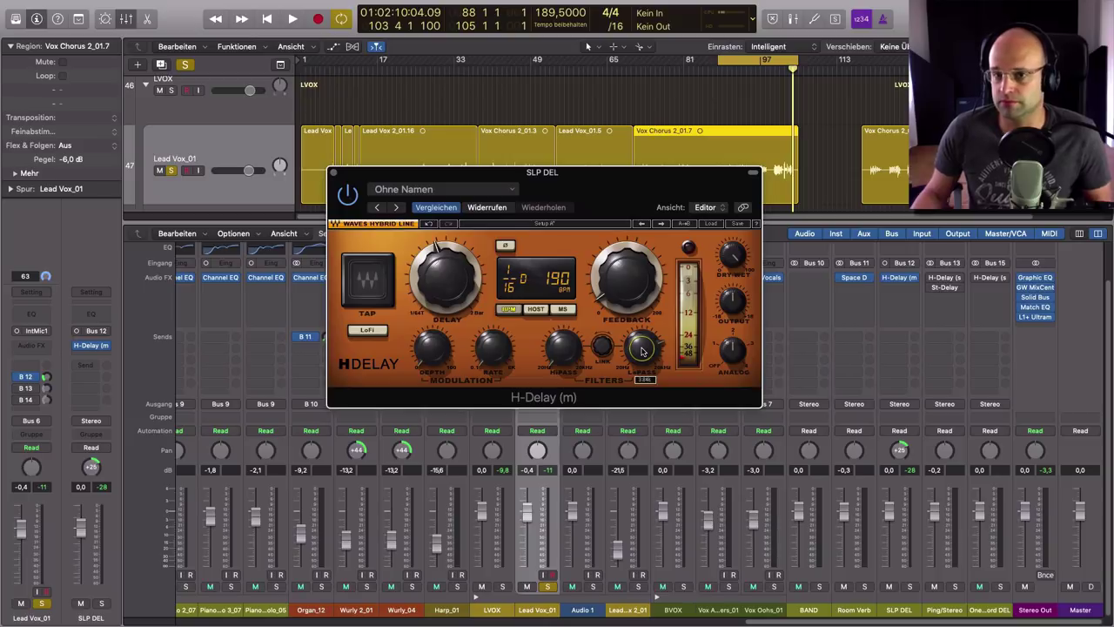
drag(641, 351, 641, 335)
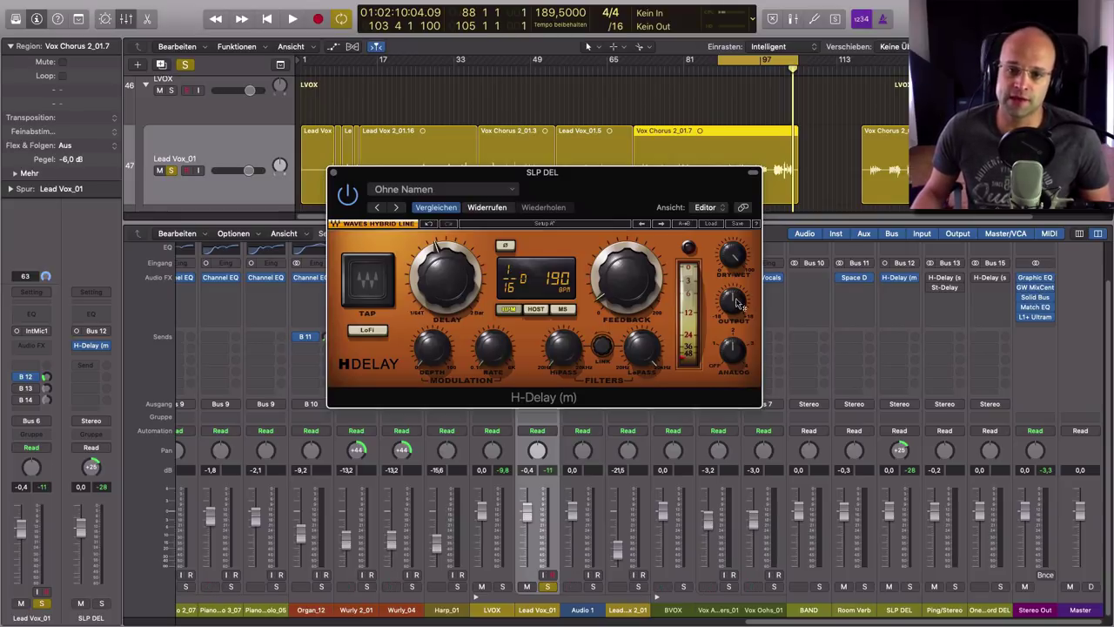
drag(736, 259, 737, 330)
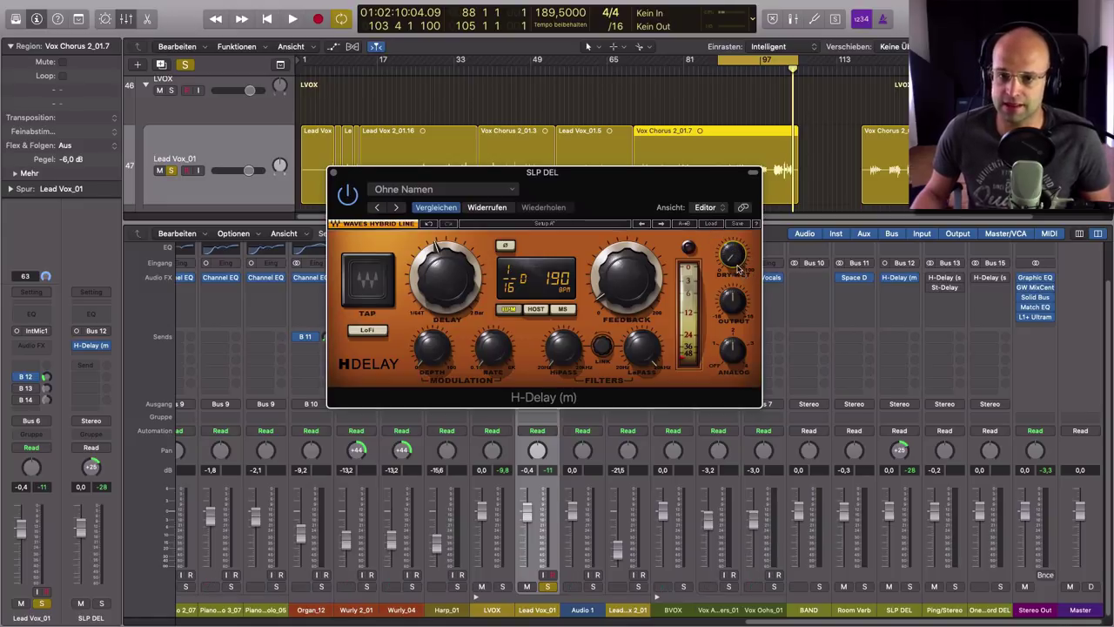
drag(733, 262, 733, 193)
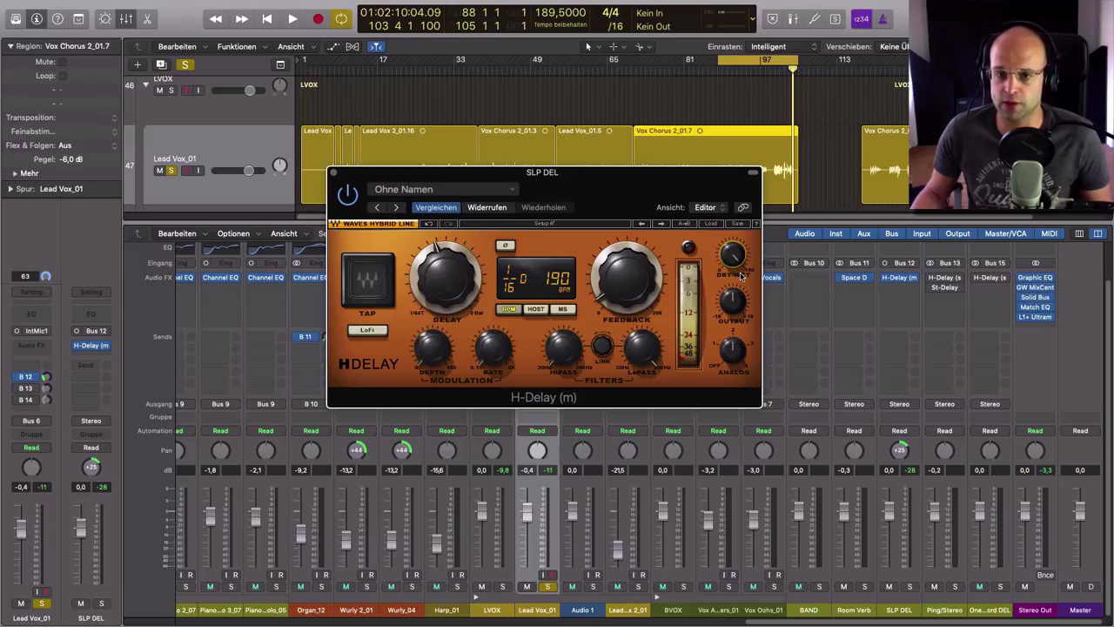
mouse_move(738, 298)
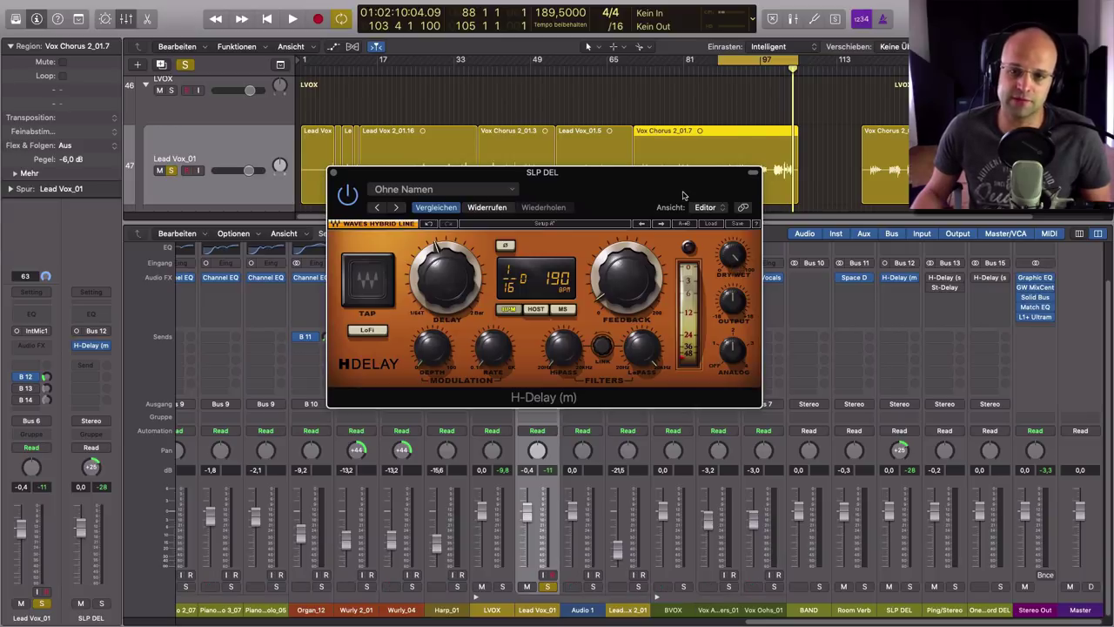
Move the H-Delay window clear of the mixer and examine the Lead Vox_01 channel, its B 12 send level and the SLP DEL return
drag(683, 195, 541, 107)
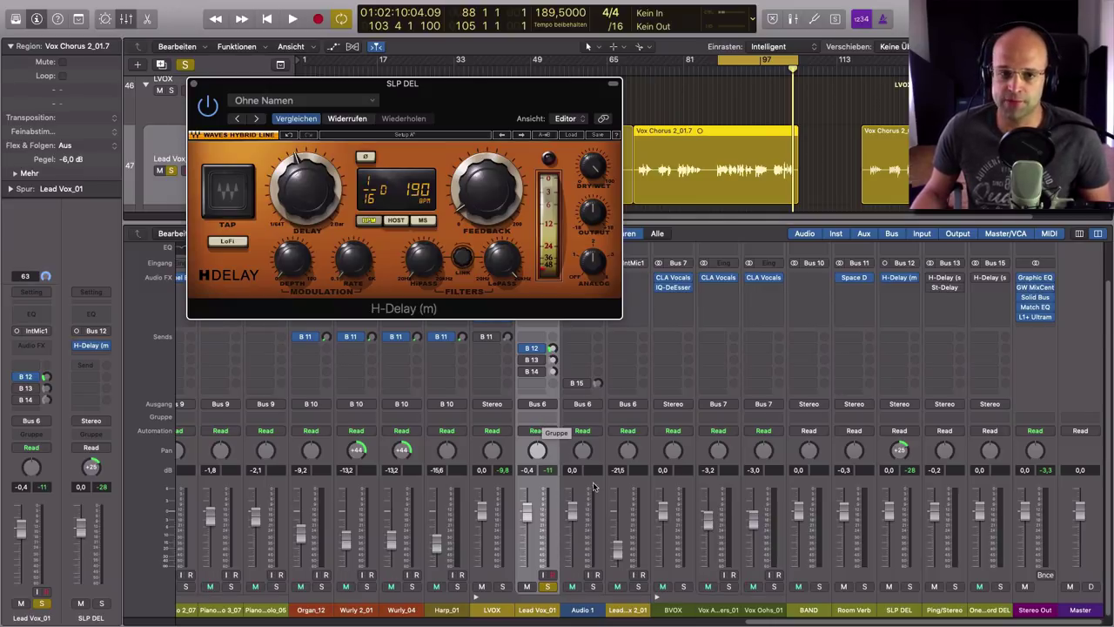
drag(507, 84, 342, 81)
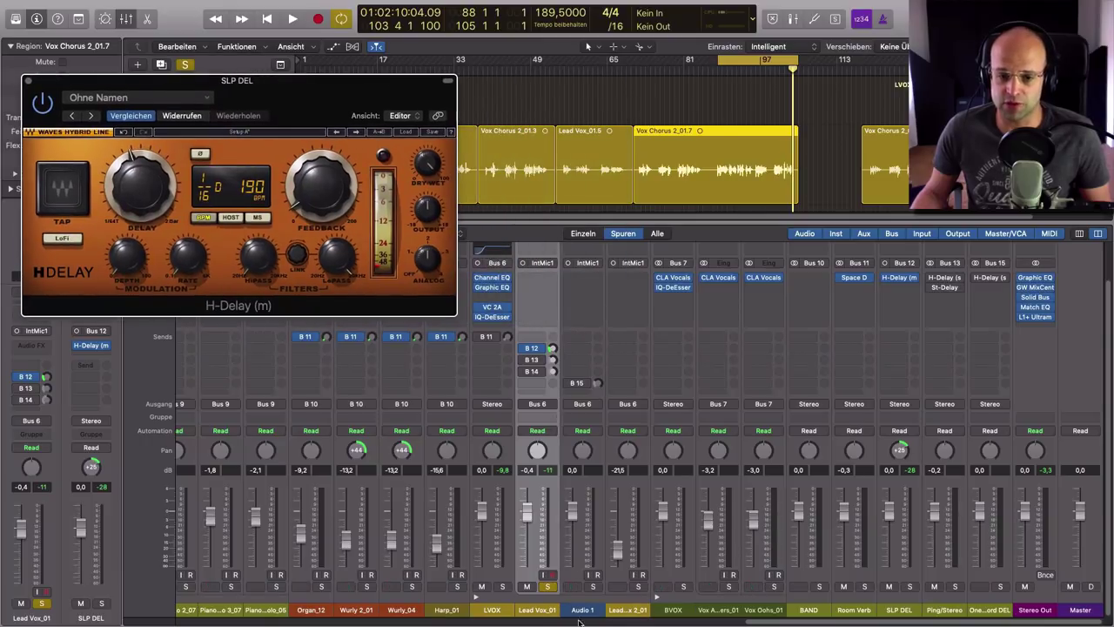
click(538, 613)
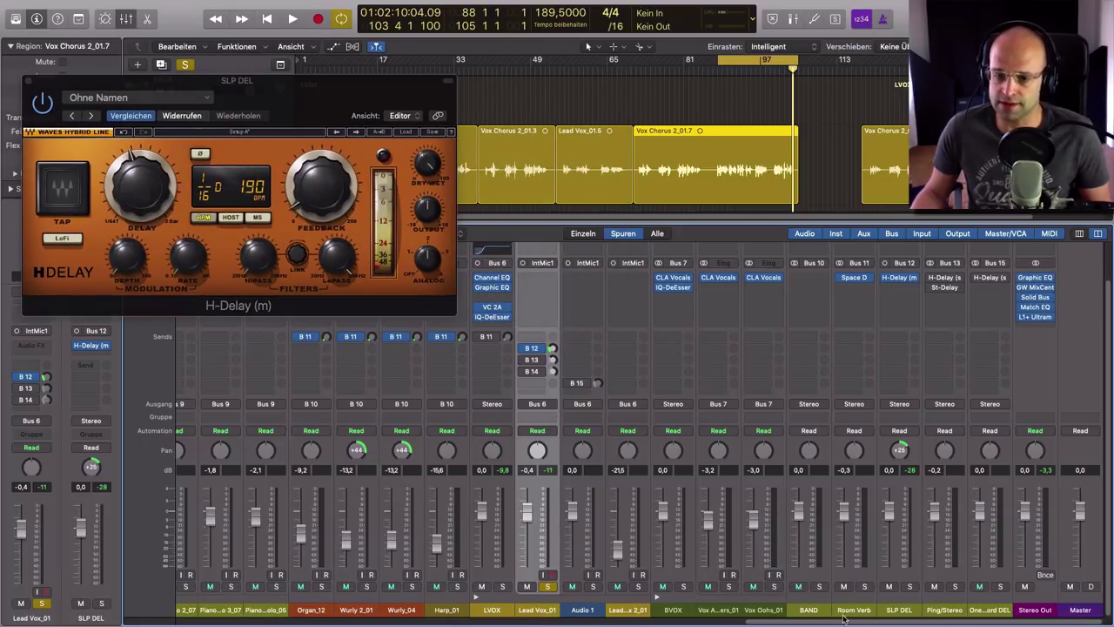
click(899, 613)
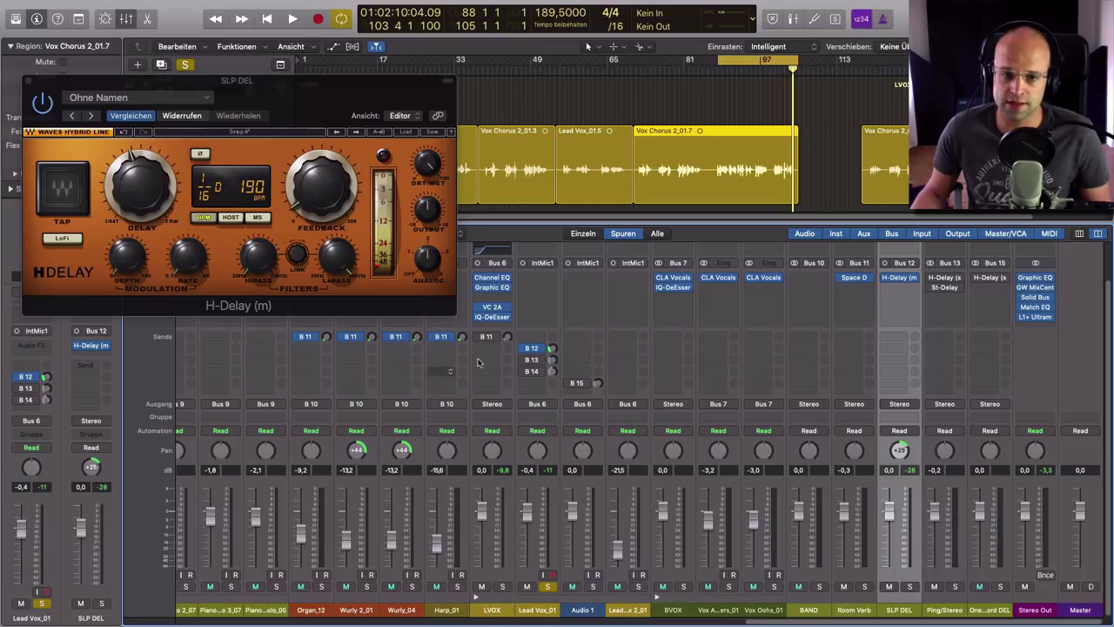
mouse_move(551, 348)
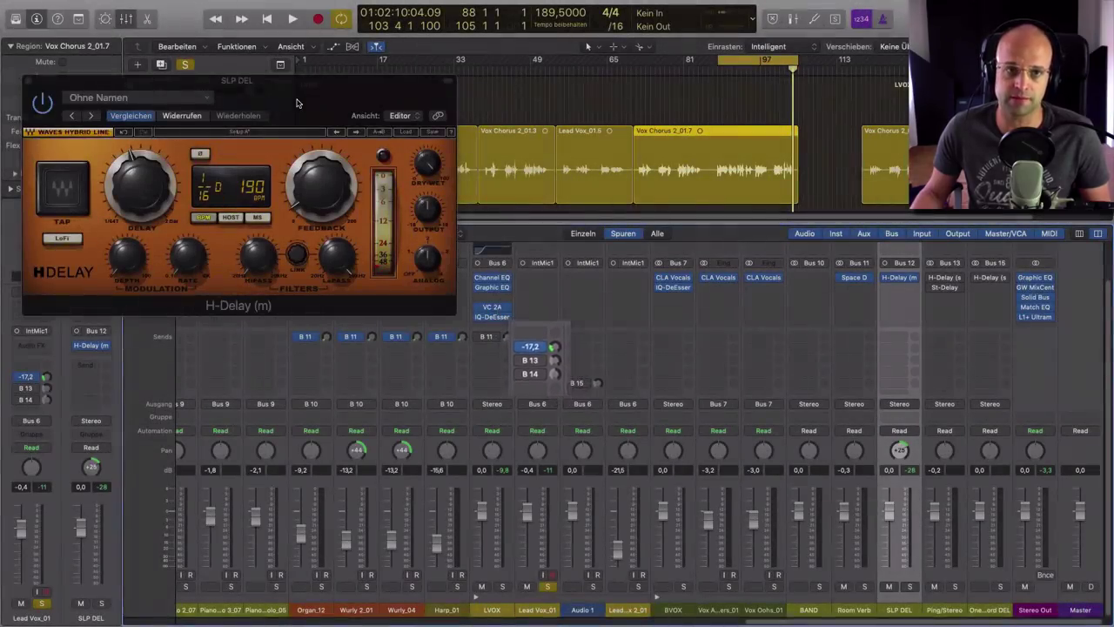
Select the Lead Vox_01 channel and play the soloed vocal to hear it with the dotted 1/16 slap delay
drag(299, 102, 659, 241)
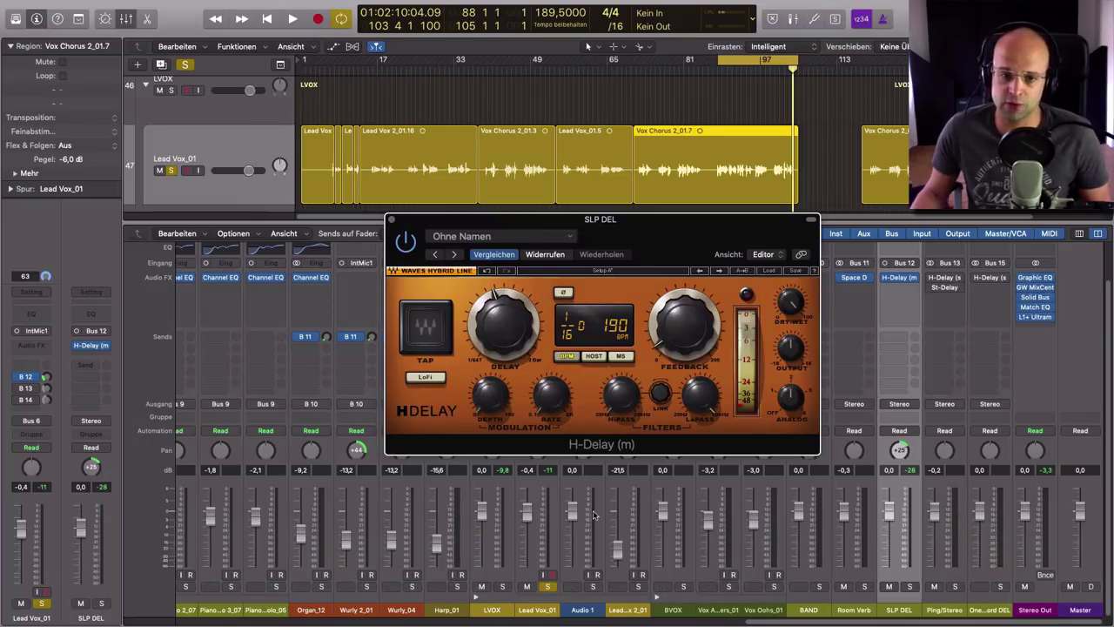
click(539, 610)
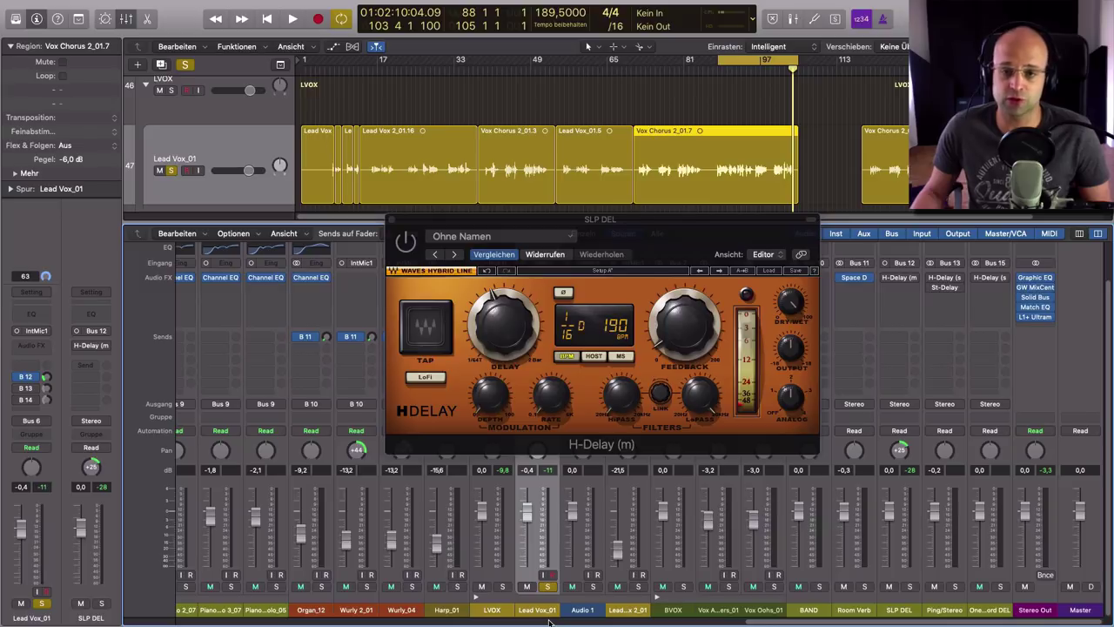
key(space)
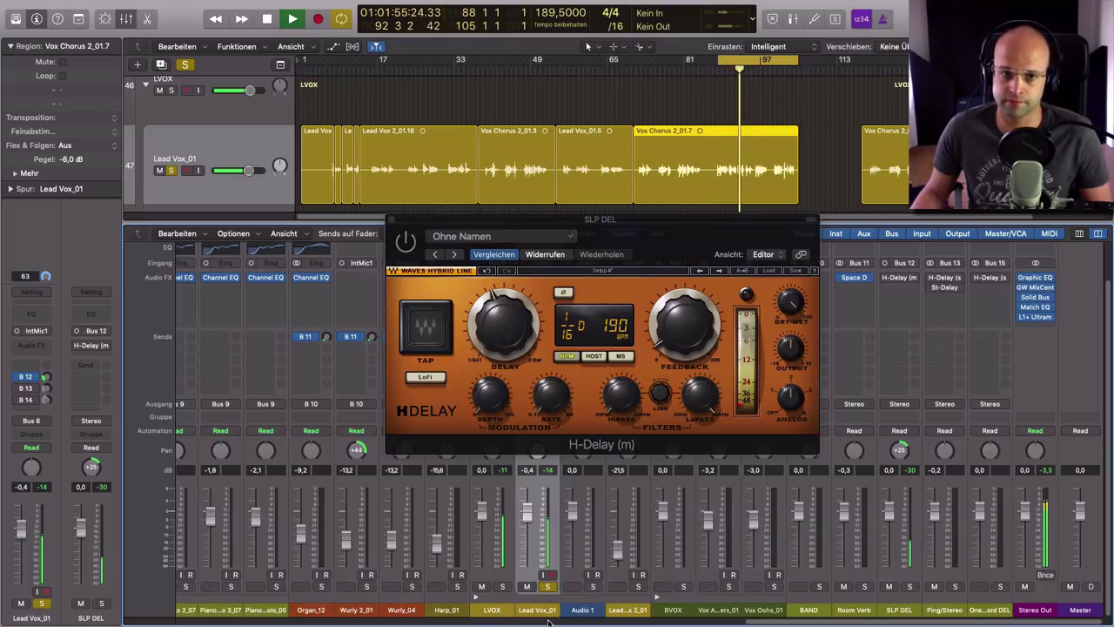
key(space)
click(567, 433)
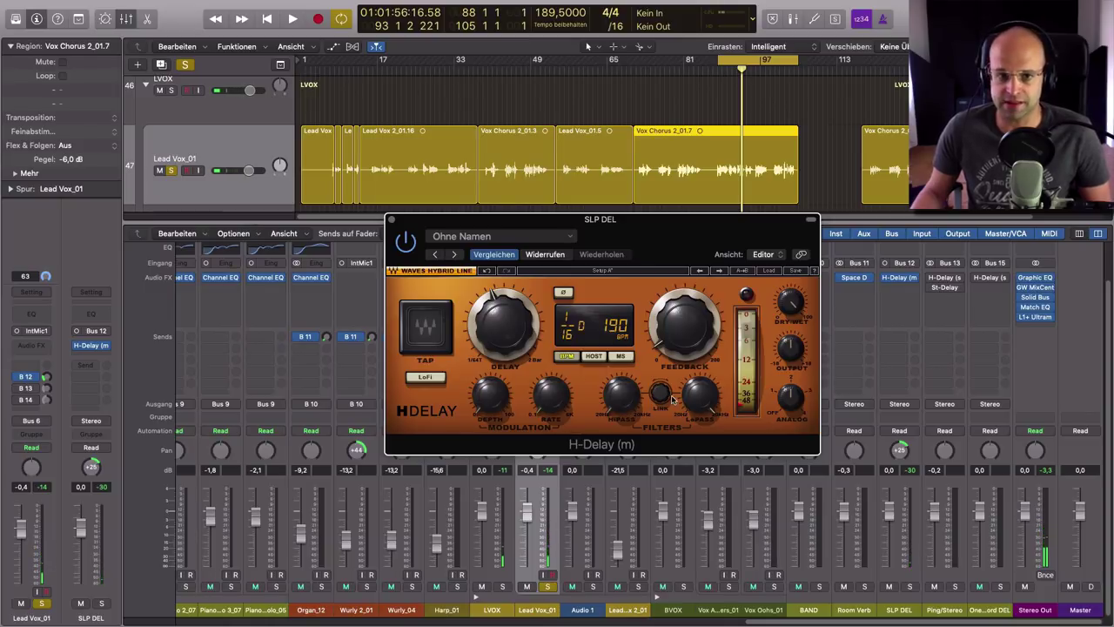
key(space)
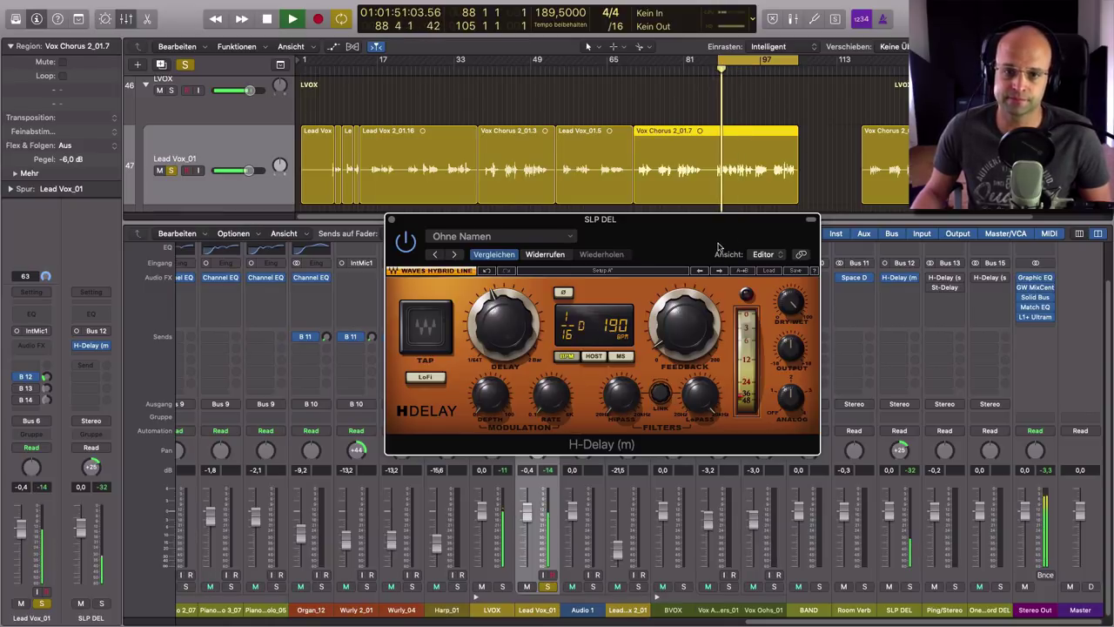
drag(718, 247, 720, 216)
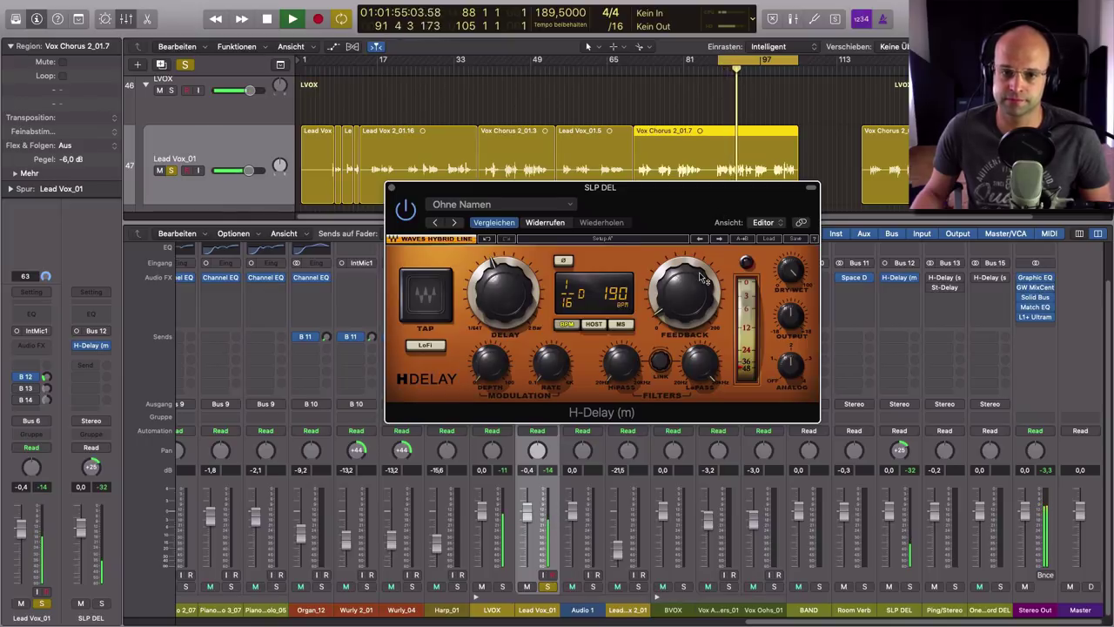
key(space)
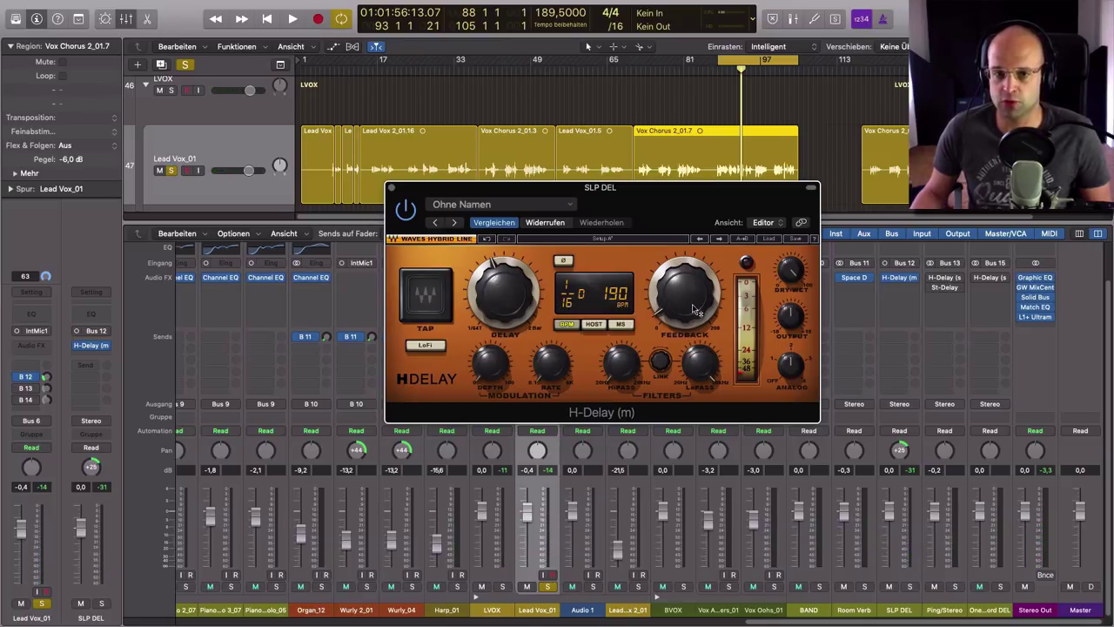
Play the lead vocal while raising the H-Delay feedback to hear more repeats, and turn the feedback back down
mouse_move(689, 312)
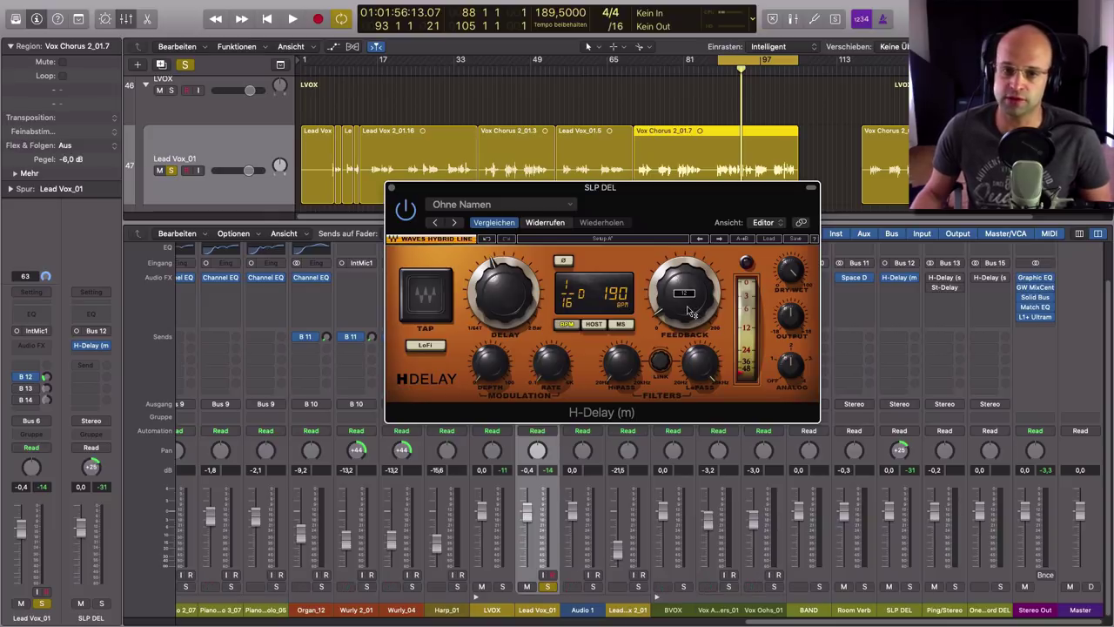
key(space)
drag(690, 311, 689, 282)
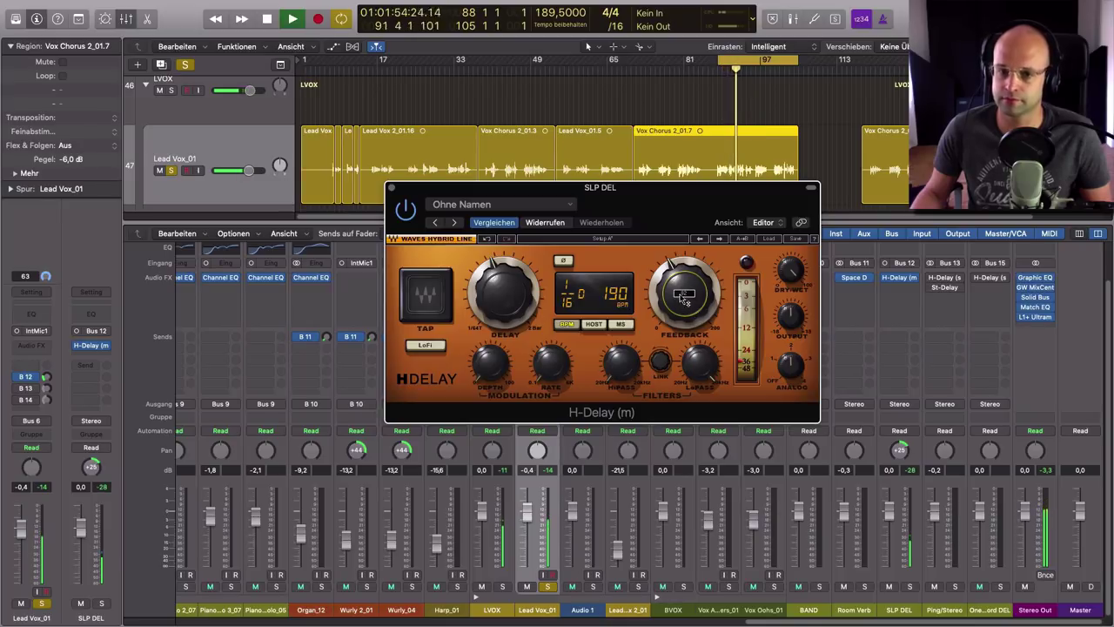
drag(684, 296, 684, 298)
key(space)
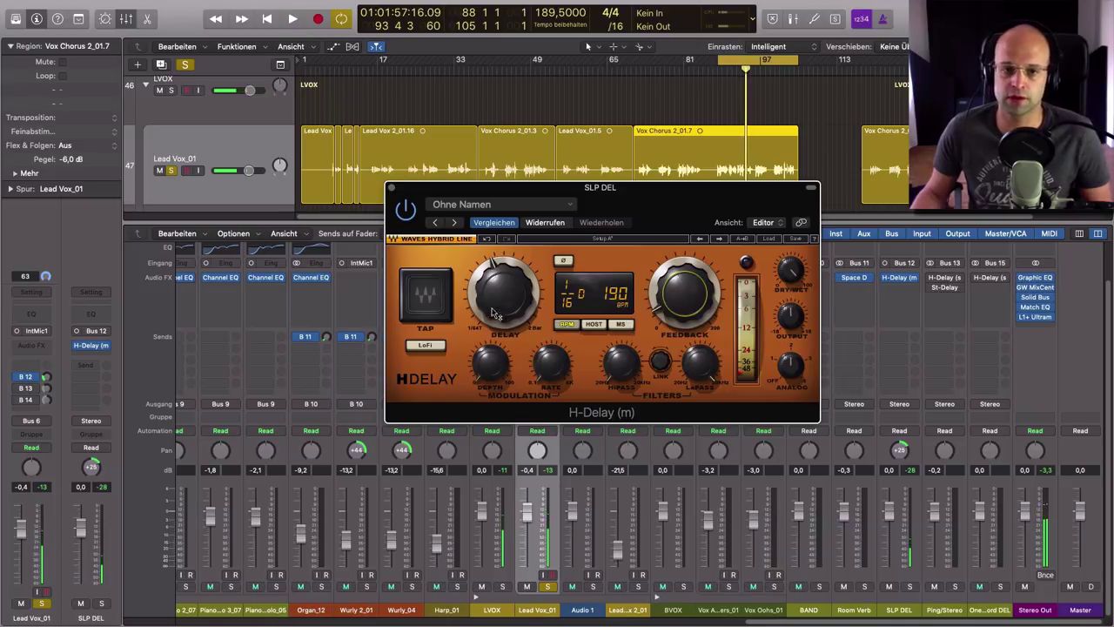
Audition the lead vocal with a 1/4 delay time and return the delay to dotted 1/16
drag(493, 313, 493, 291)
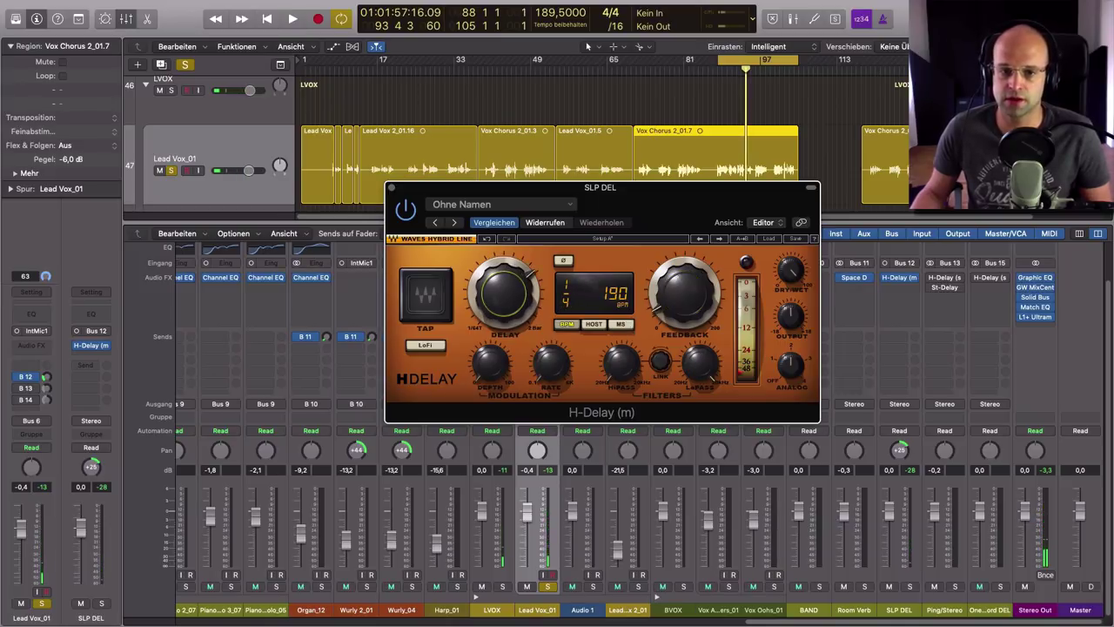
key(space)
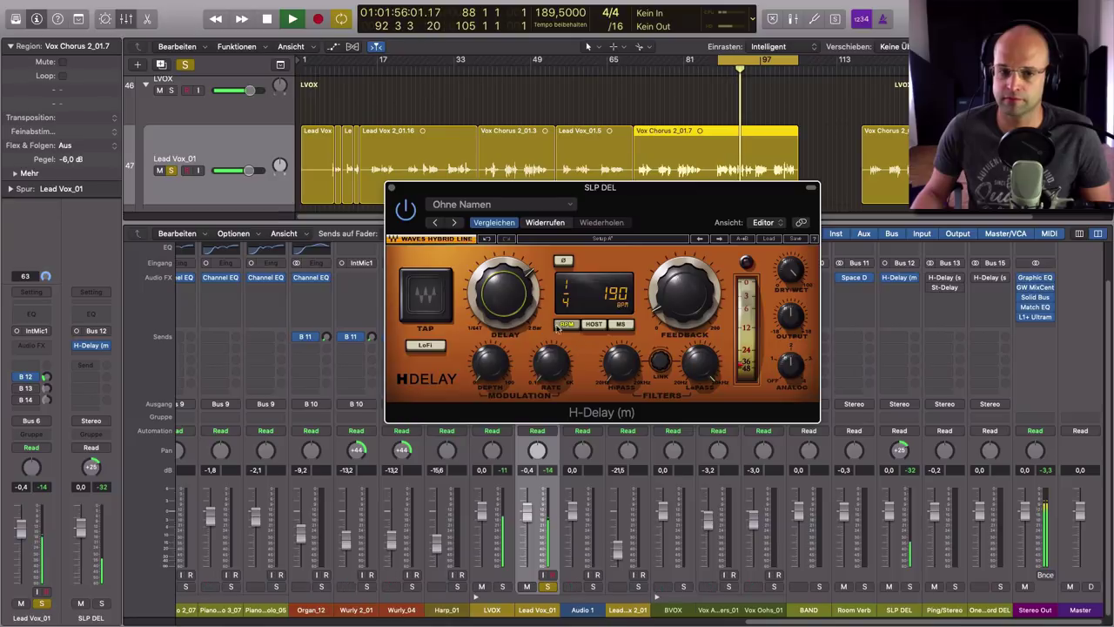
key(space)
mouse_move(504, 289)
mouse_down()
mouse_move(504, 312)
mouse_move(502, 298)
mouse_up()
Set the H-Delay feedback to 17 and close the plug-in window
drag(683, 295, 683, 293)
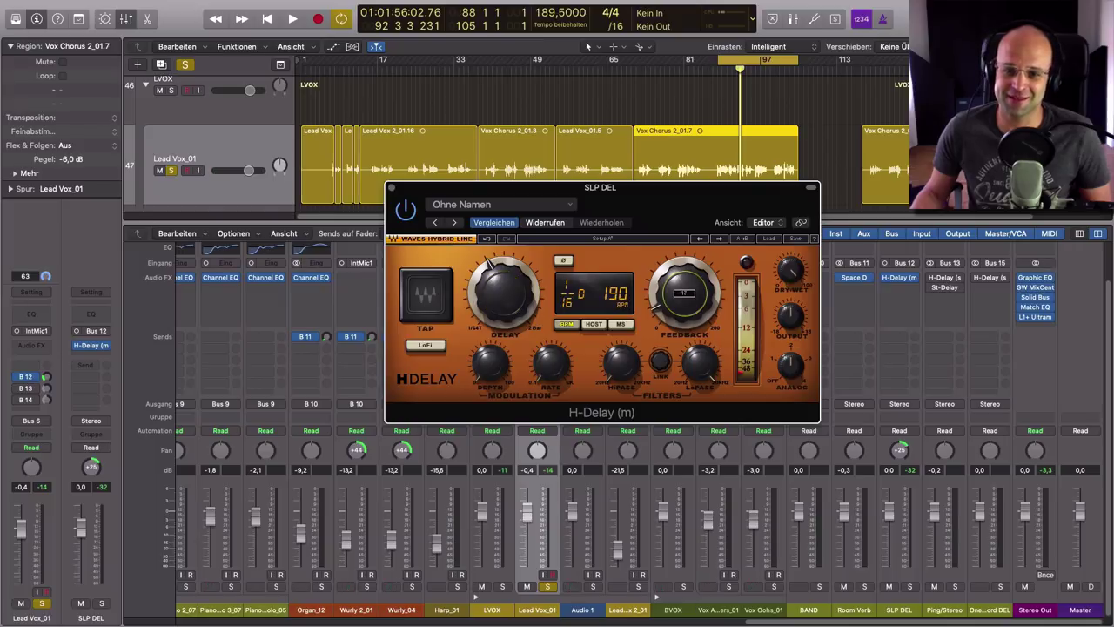
drag(662, 212, 627, 205)
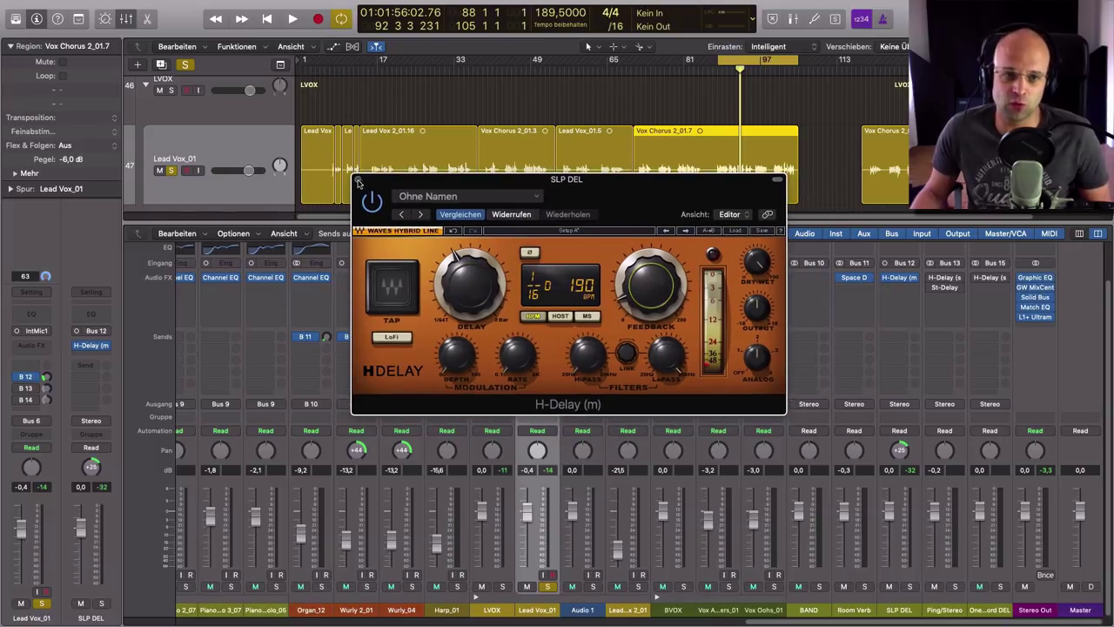
click(357, 180)
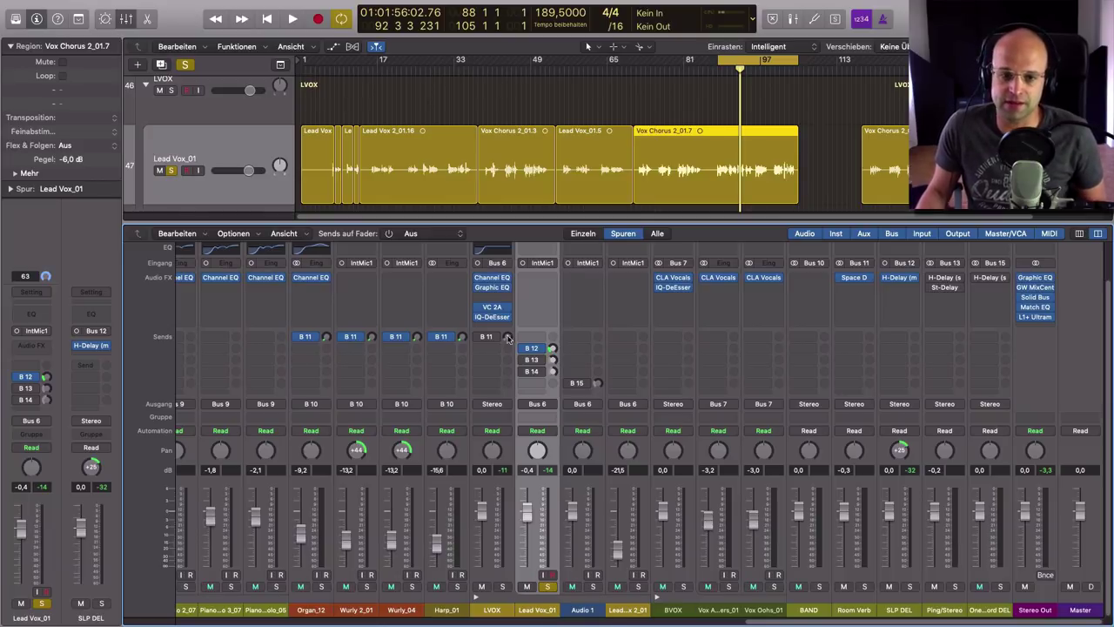
Reopen the H-Delay on the SLP DEL channel to review its settings, and move its window aside
click(902, 279)
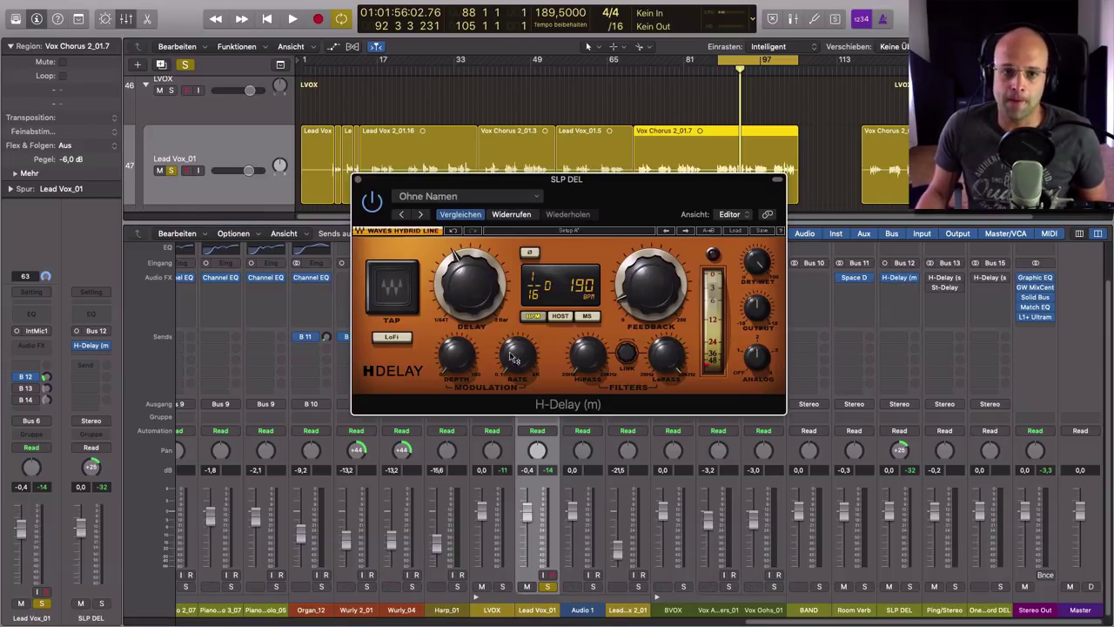
drag(594, 194, 677, 179)
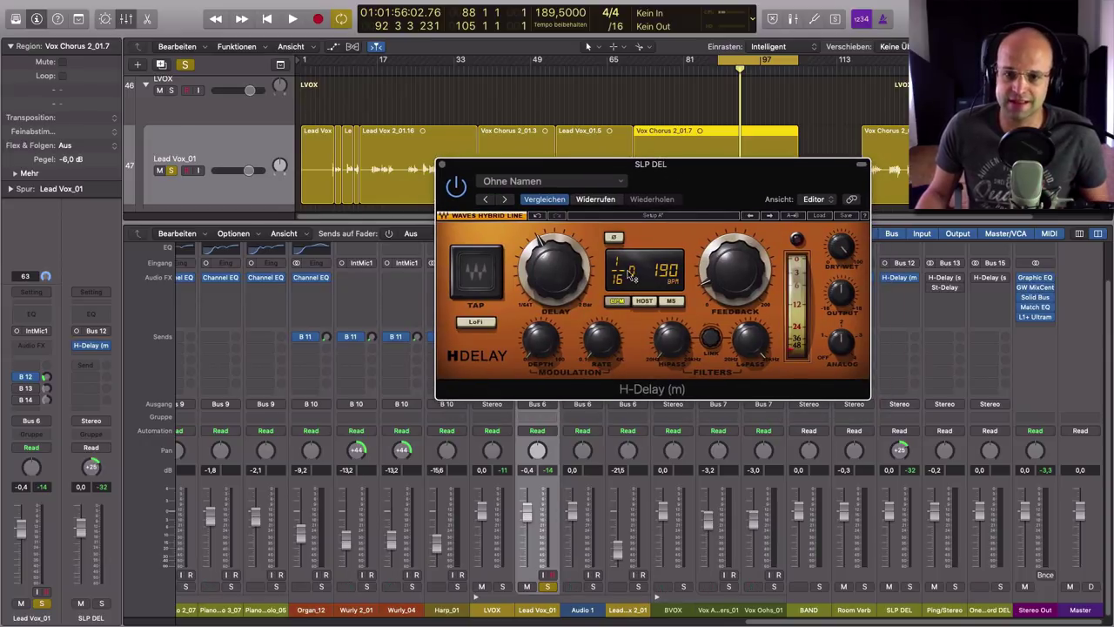
drag(714, 193, 623, 177)
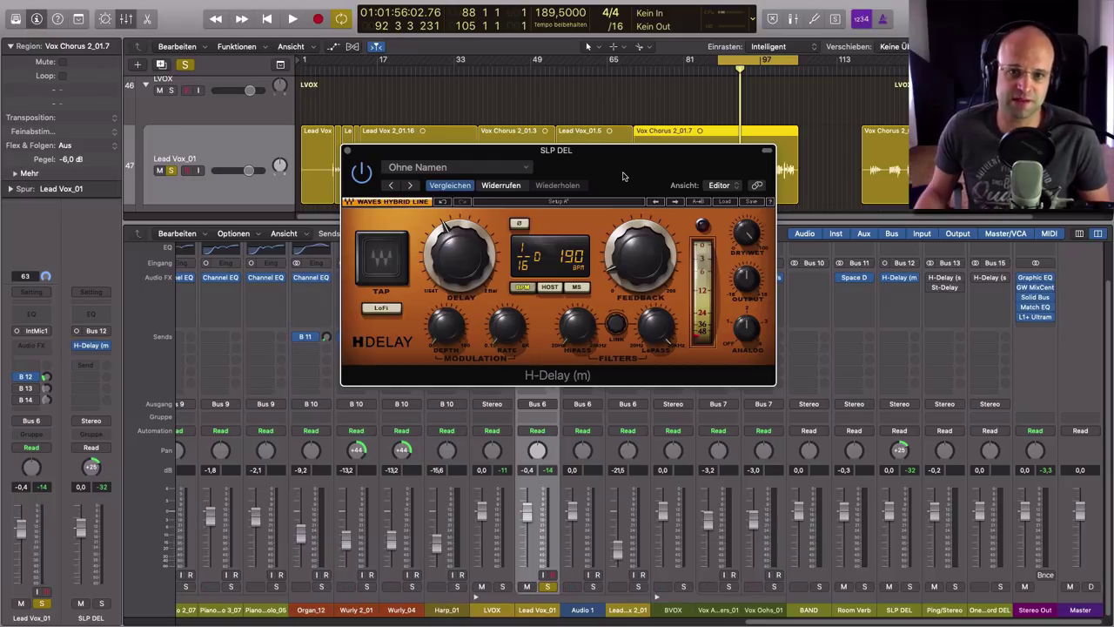
drag(623, 177, 977, 231)
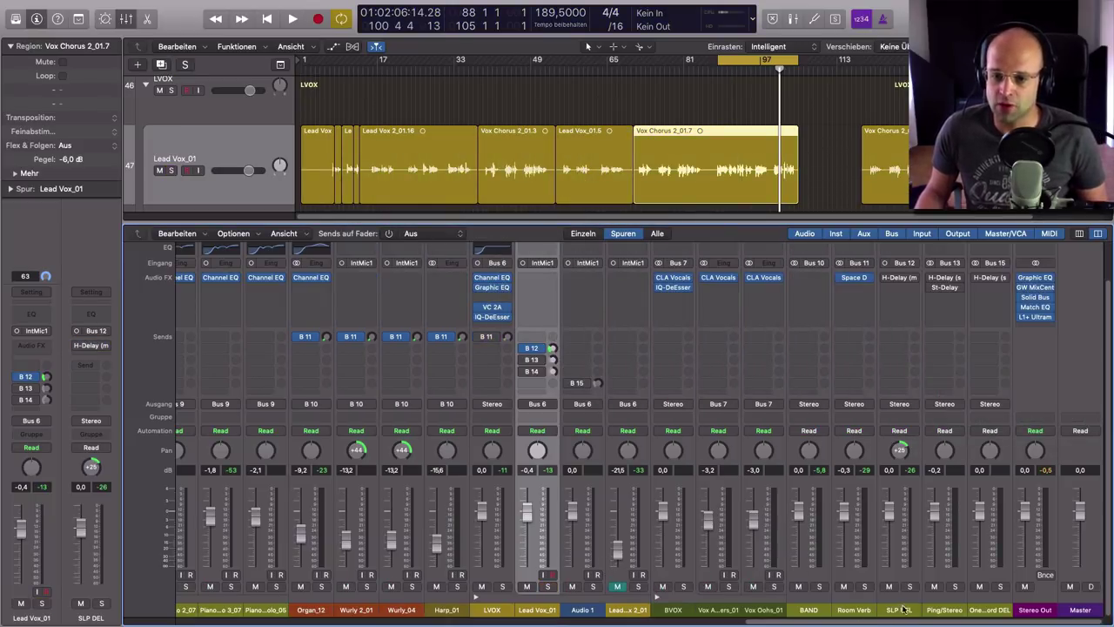
Select the Ping/Stereo return, and on Lead Vox_01 switch off the B 12 send and activate the B 13 send
click(938, 623)
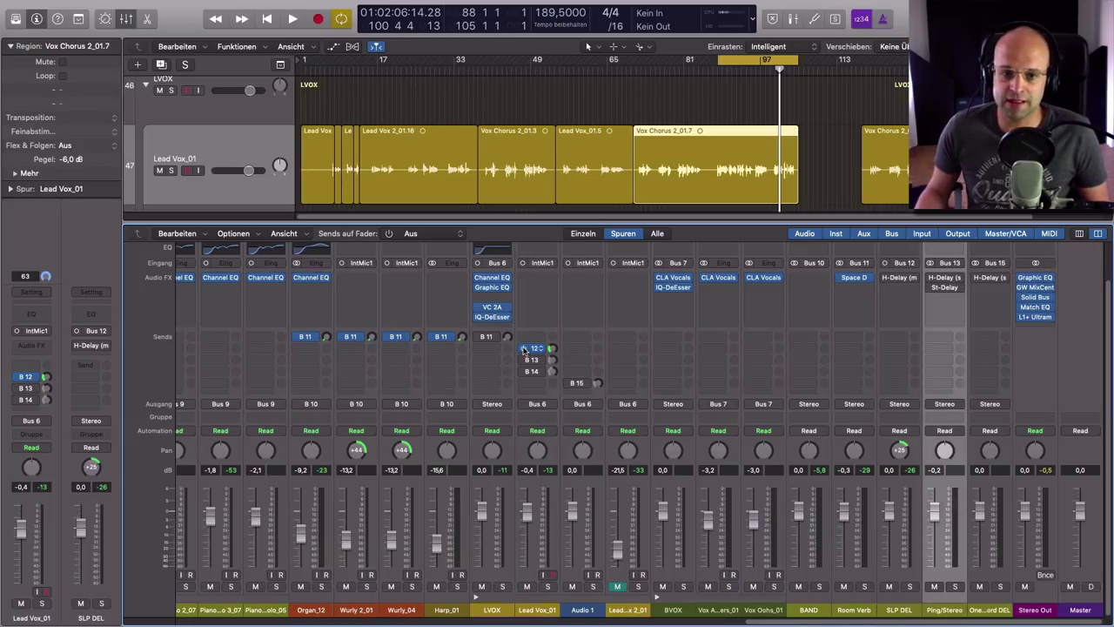
click(525, 349)
click(526, 360)
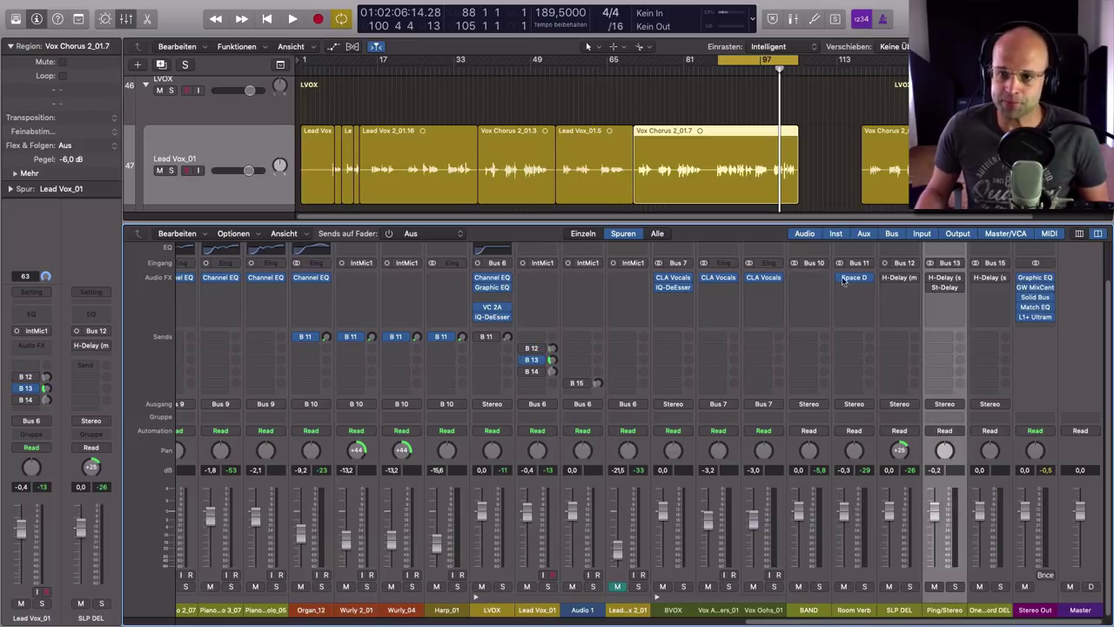
Open the H-Delay on the Ping/Stereo return, place its window over the mixer and activate the plug-in
click(945, 278)
drag(329, 18, 718, 236)
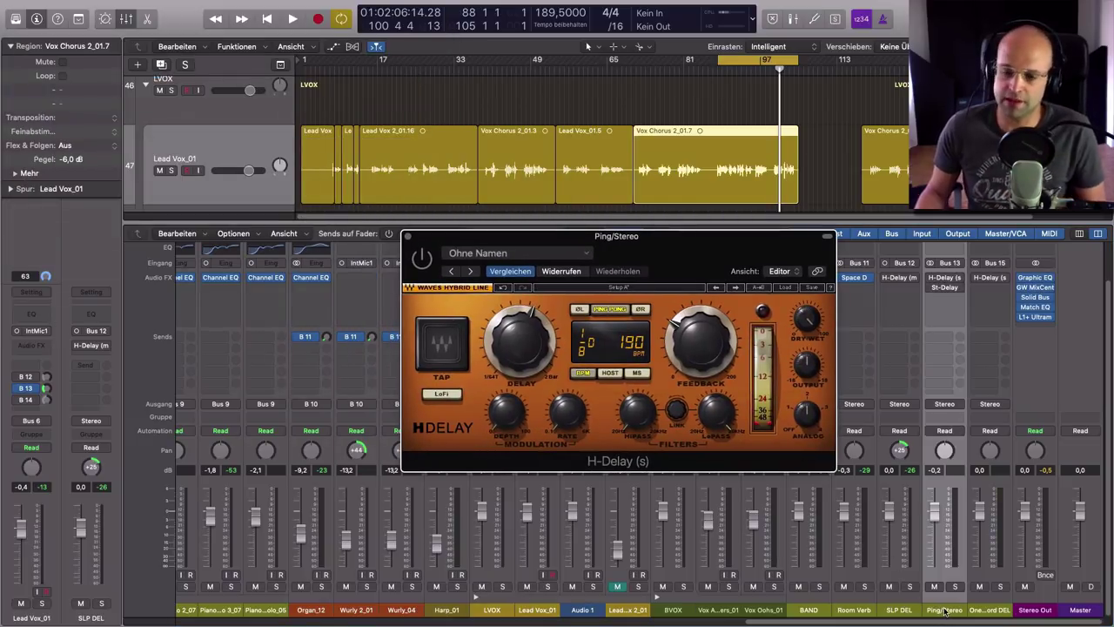
click(900, 611)
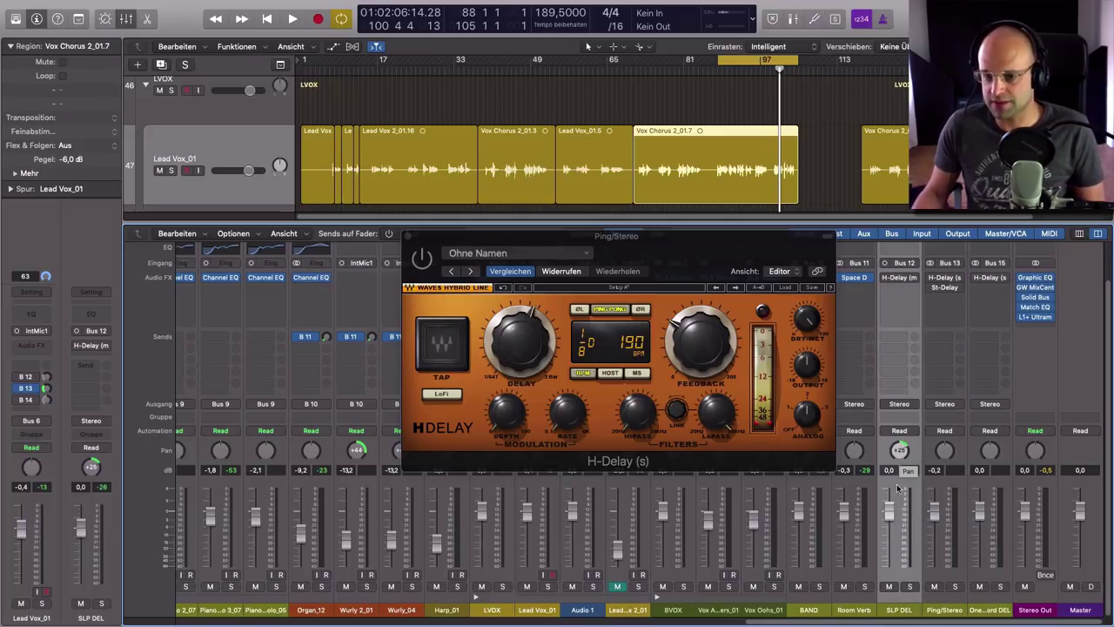
click(957, 612)
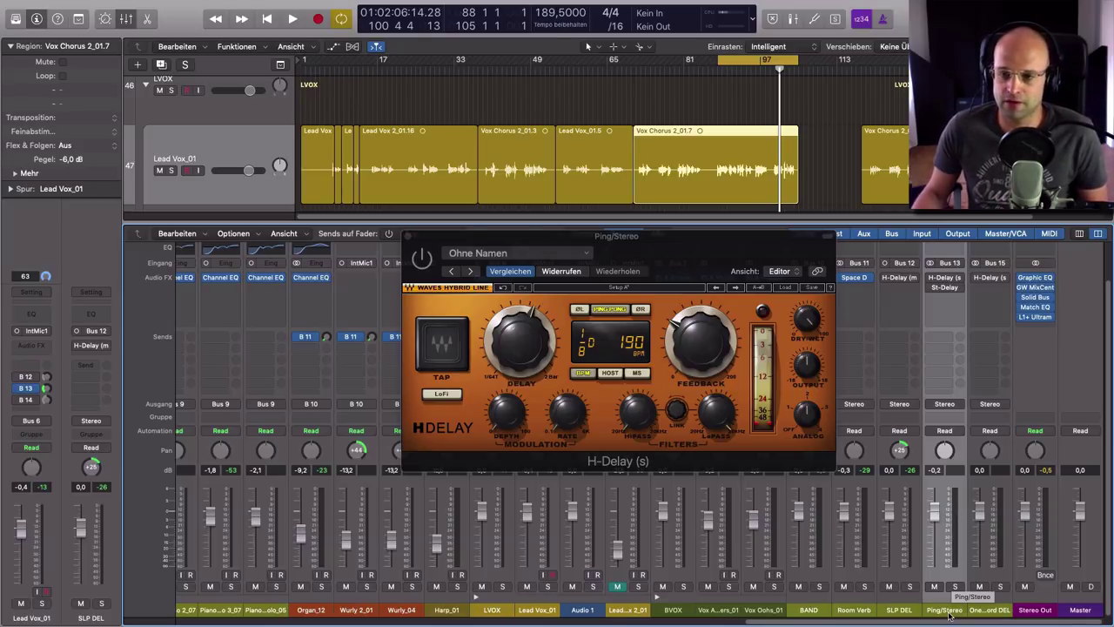
drag(669, 255, 658, 233)
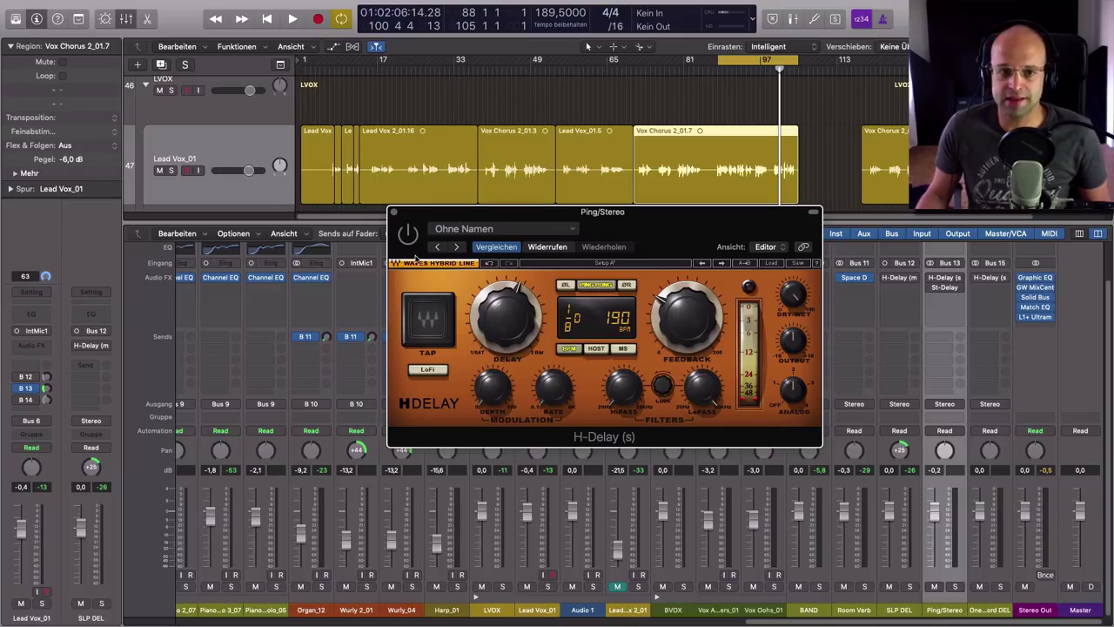
click(407, 237)
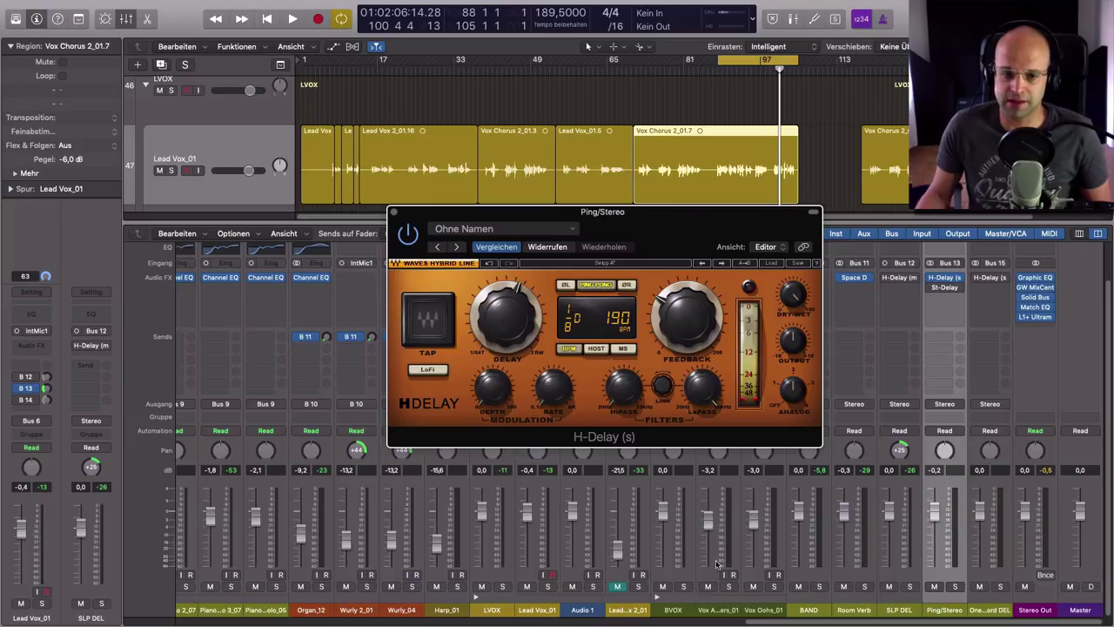
Play the looped chorus and solo Lead Vox_01 to audition the ping-pong delay
key(space)
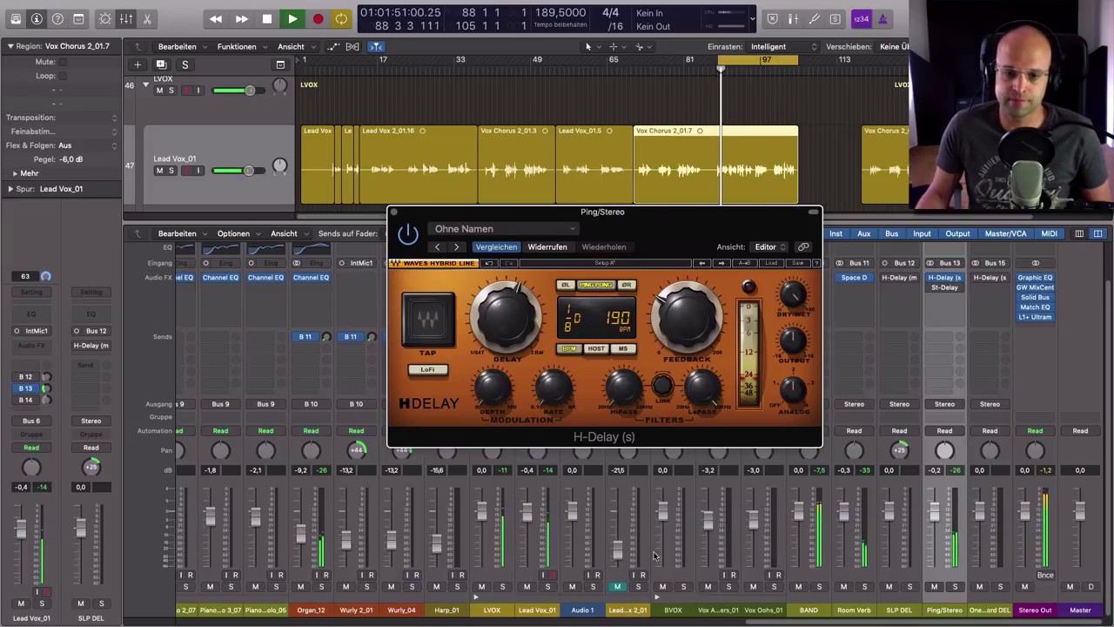
click(547, 587)
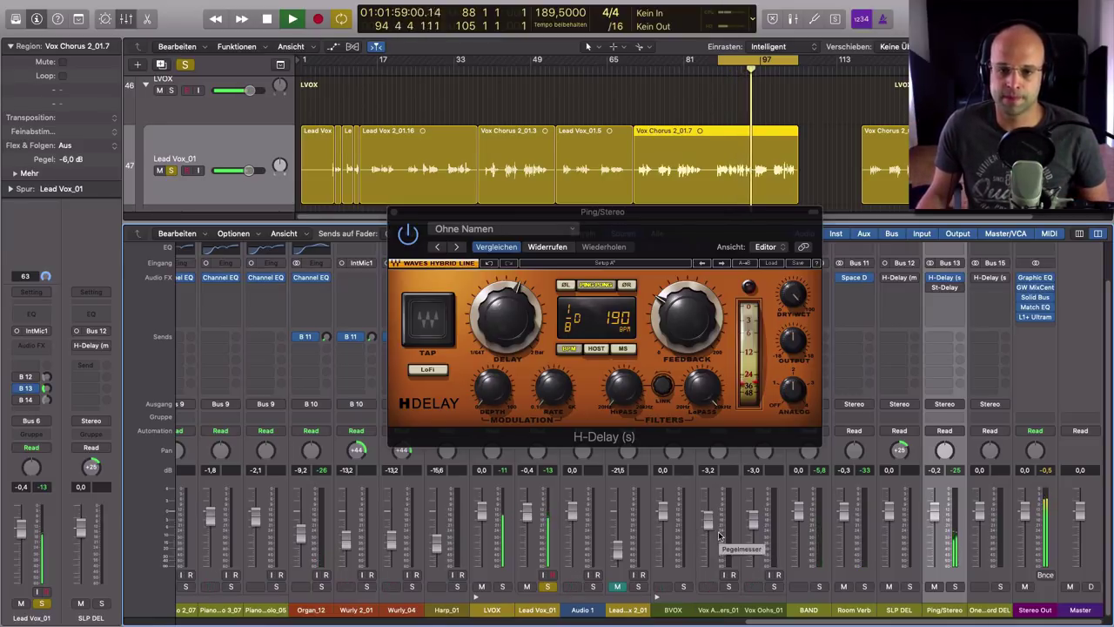
key(space)
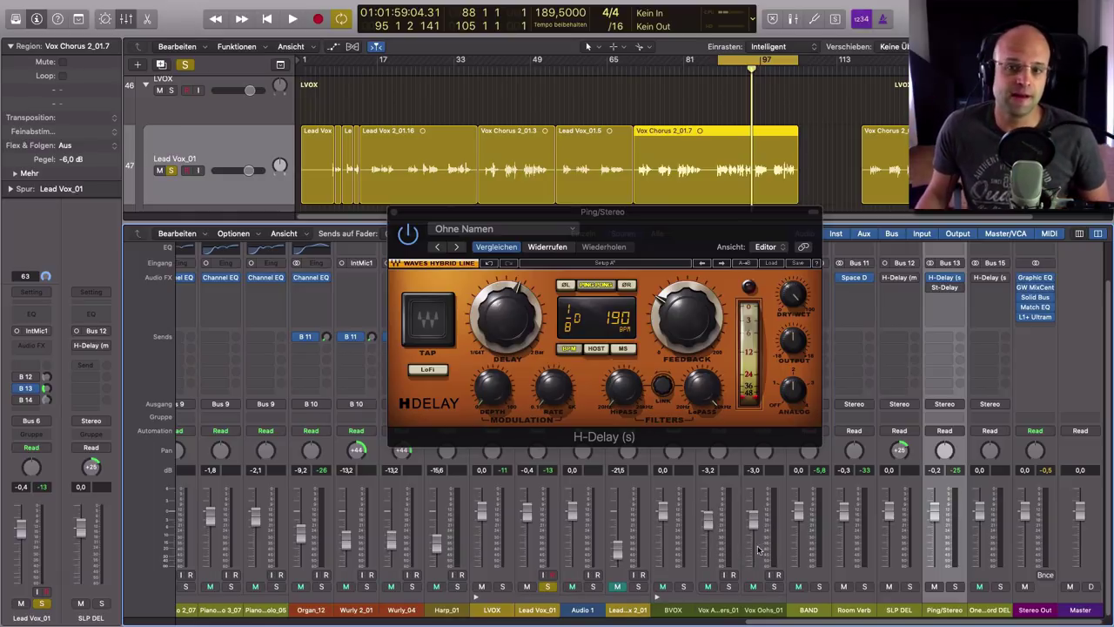
Play the soloed vocal again from near the start of the loop and lower the ping-pong H-Delay's feedback
drag(679, 249, 616, 249)
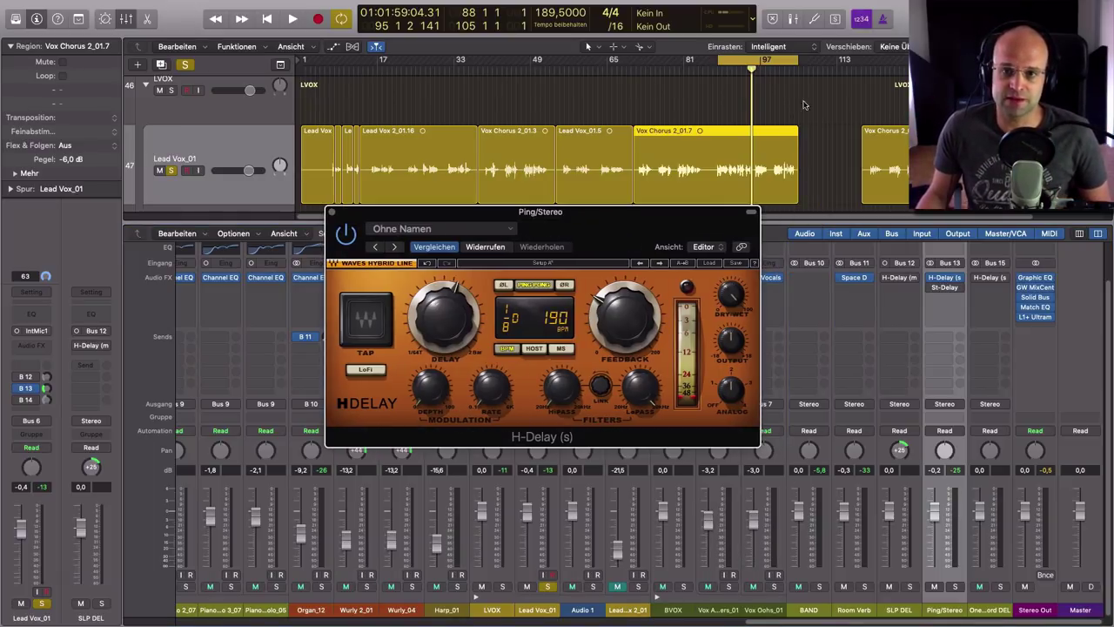
click(724, 73)
key(space)
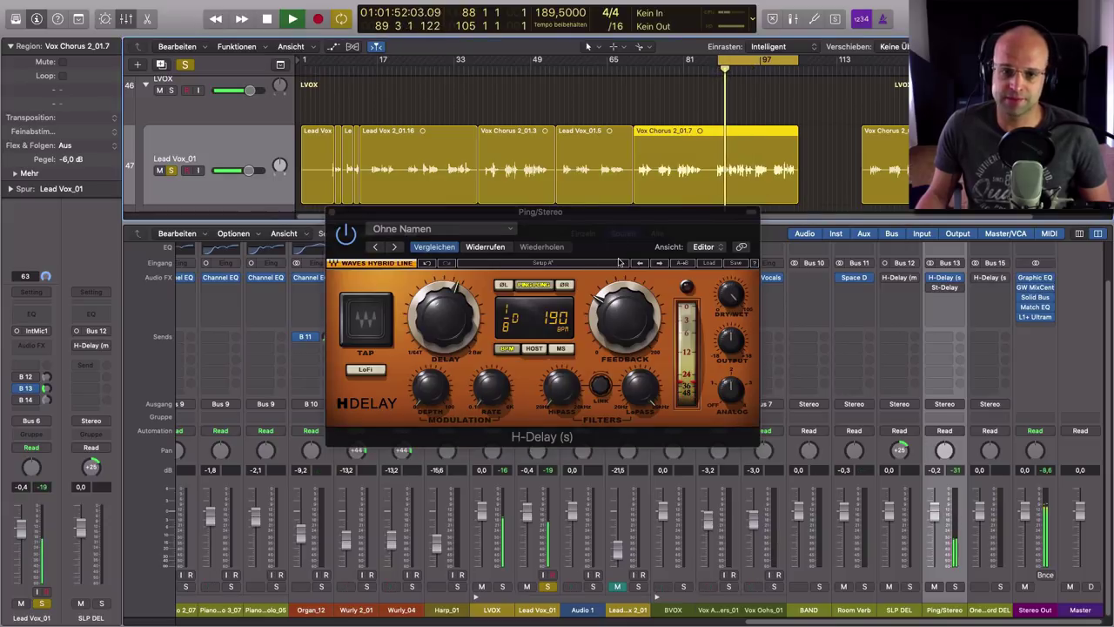
drag(630, 240, 584, 234)
drag(592, 323, 592, 349)
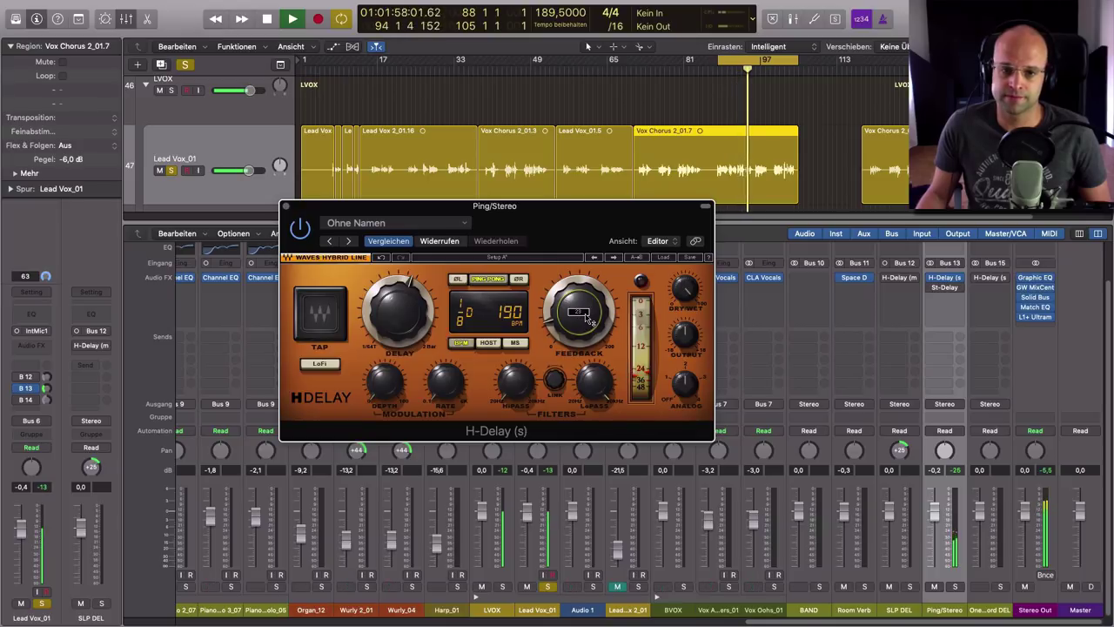
key(space)
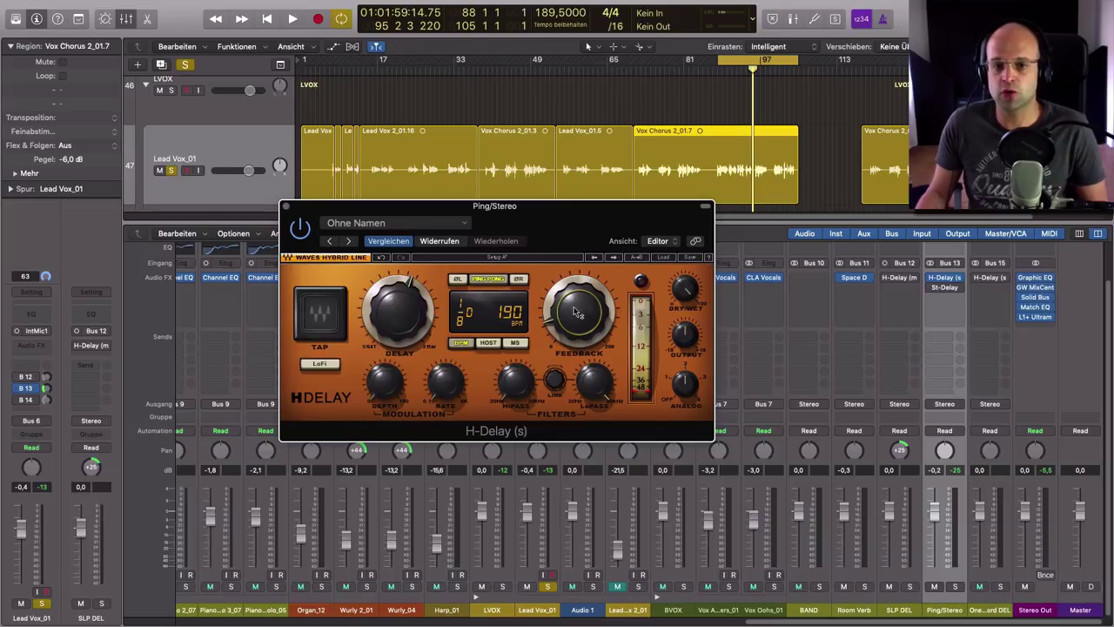
Move the H-Delay aside, set the B 13 send on Lead Vox_01 to -12.8 dB and close the plug-in window
mouse_move(574, 320)
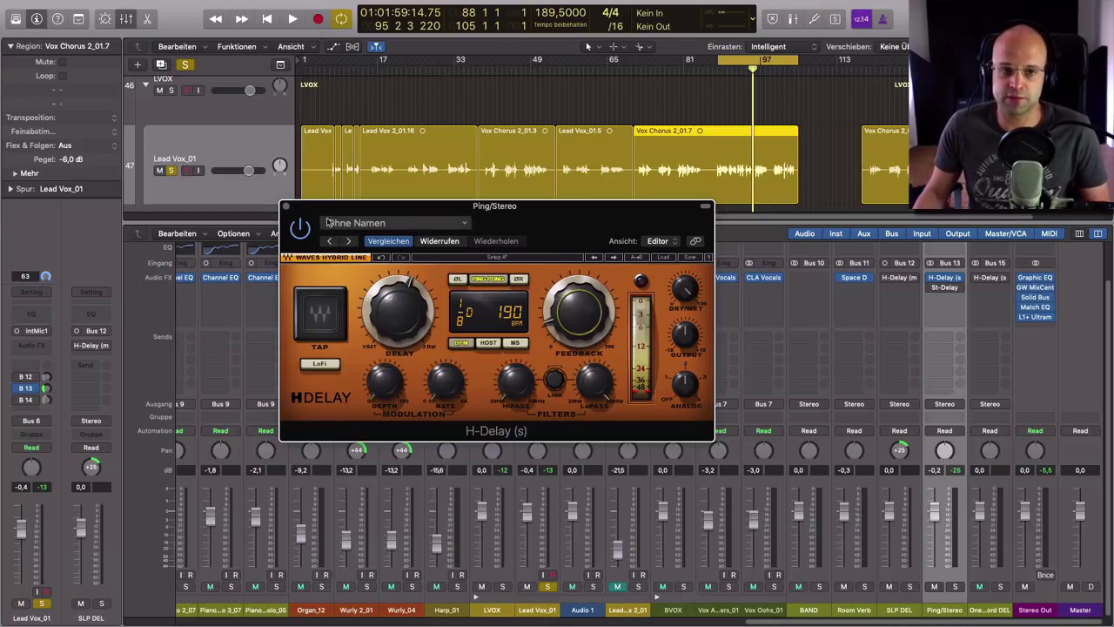
drag(325, 212, 867, 199)
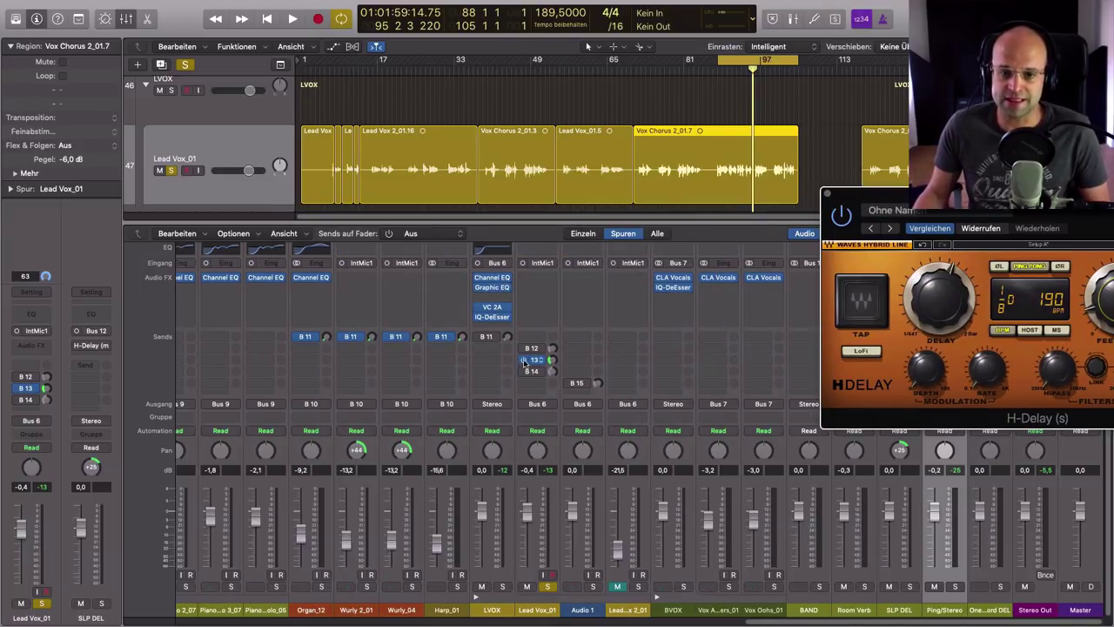
drag(553, 363, 551, 373)
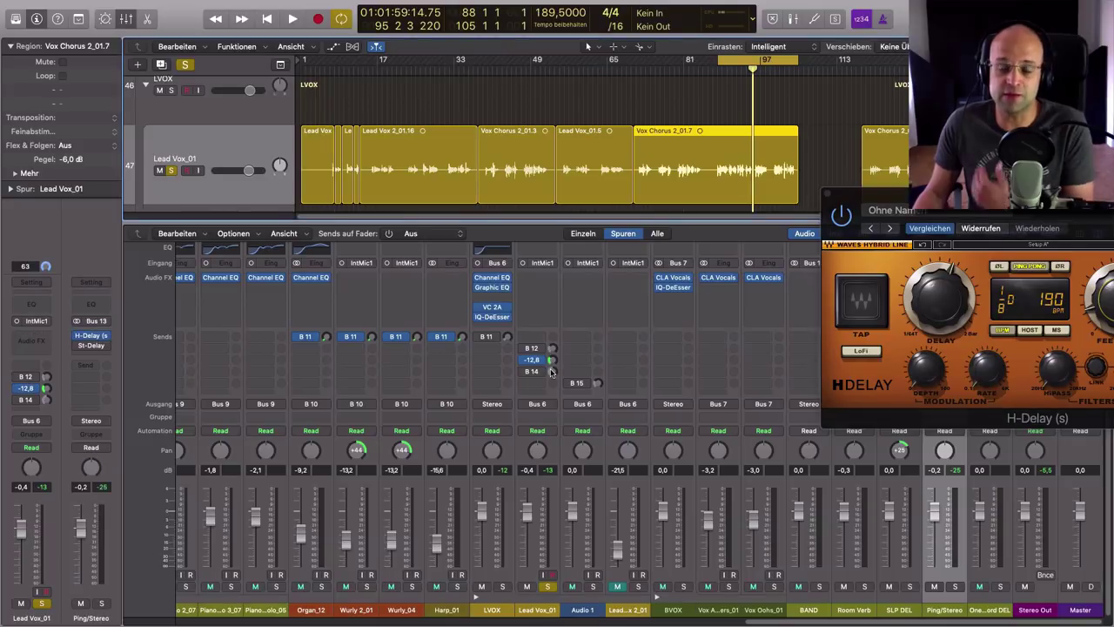
drag(1075, 204, 815, 158)
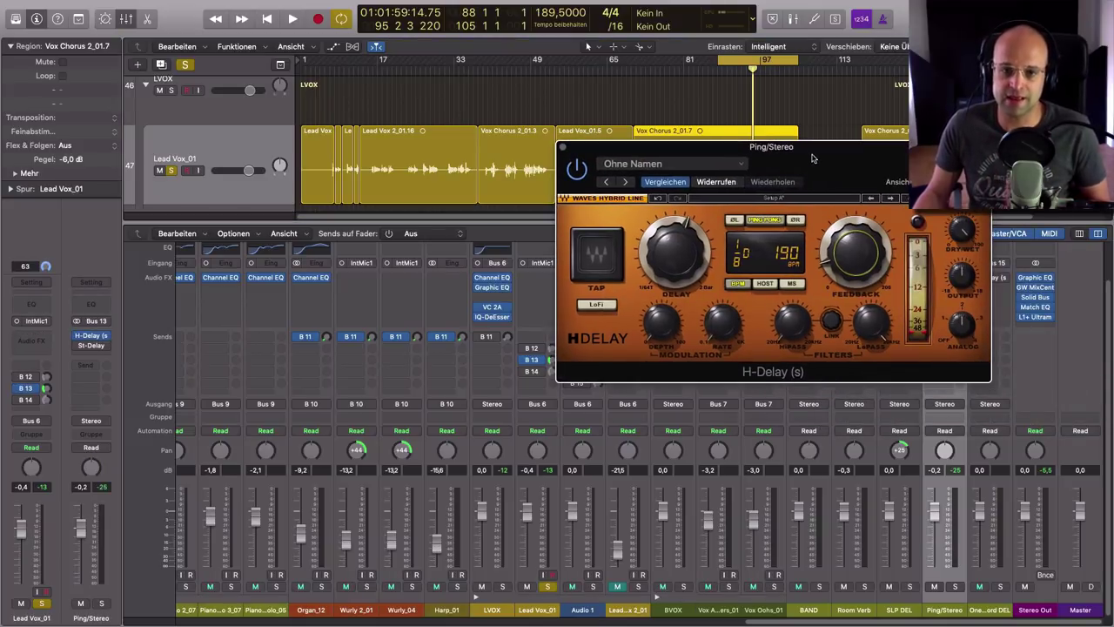
click(563, 147)
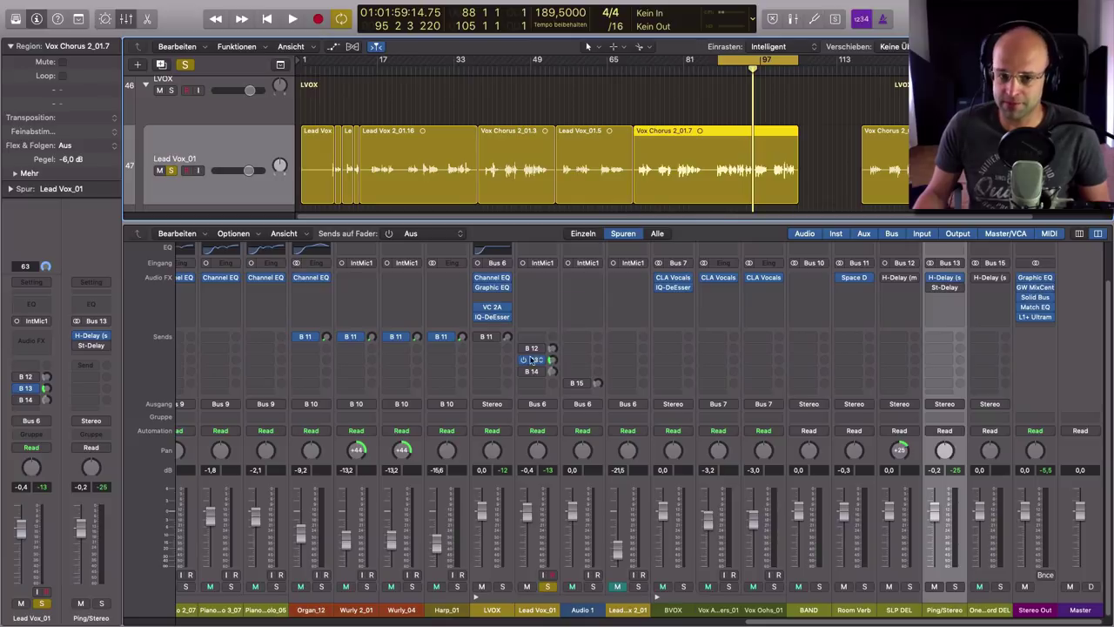
Switch the Ping/Stereo return from the H-Delay to the Stereo Delay, open its settings and keep the B 13 send on Lead Vox_01 active
click(945, 287)
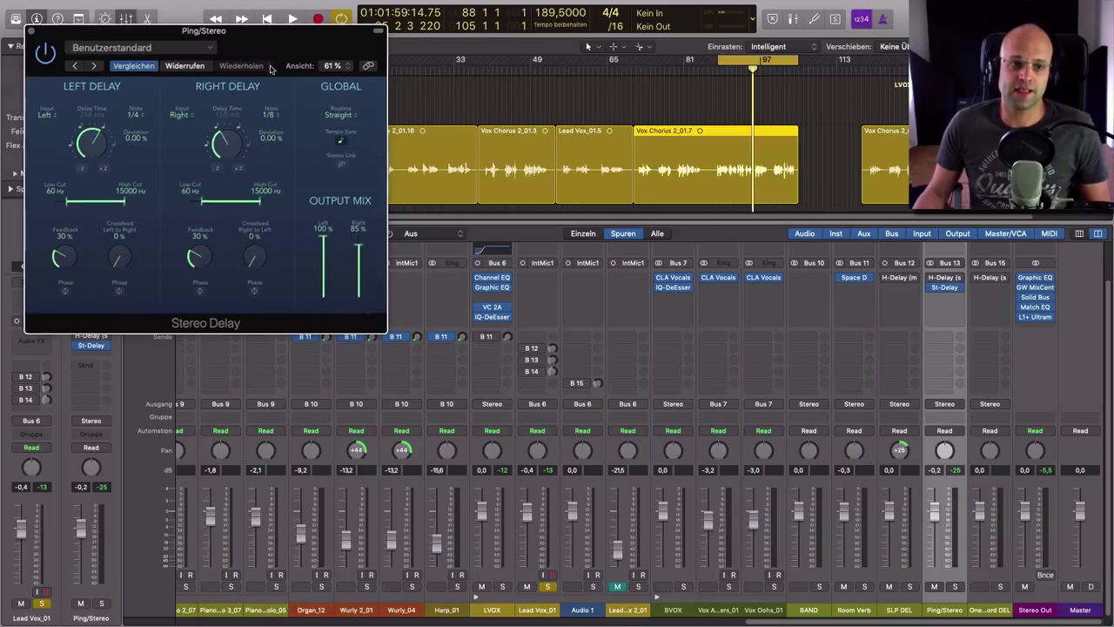
drag(250, 49, 640, 182)
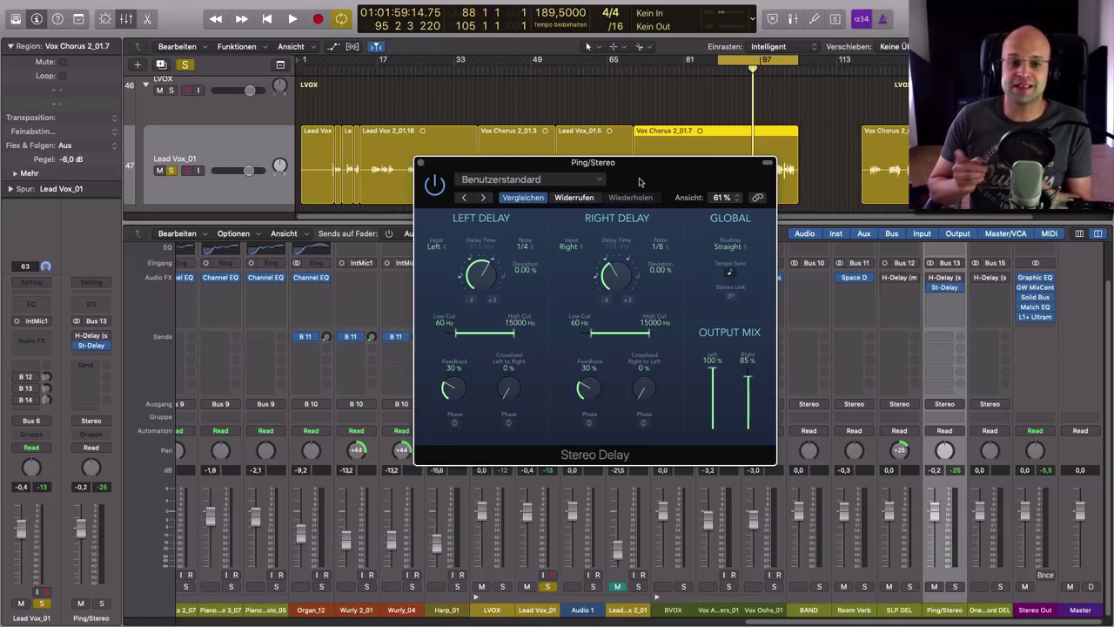
drag(640, 181, 631, 182)
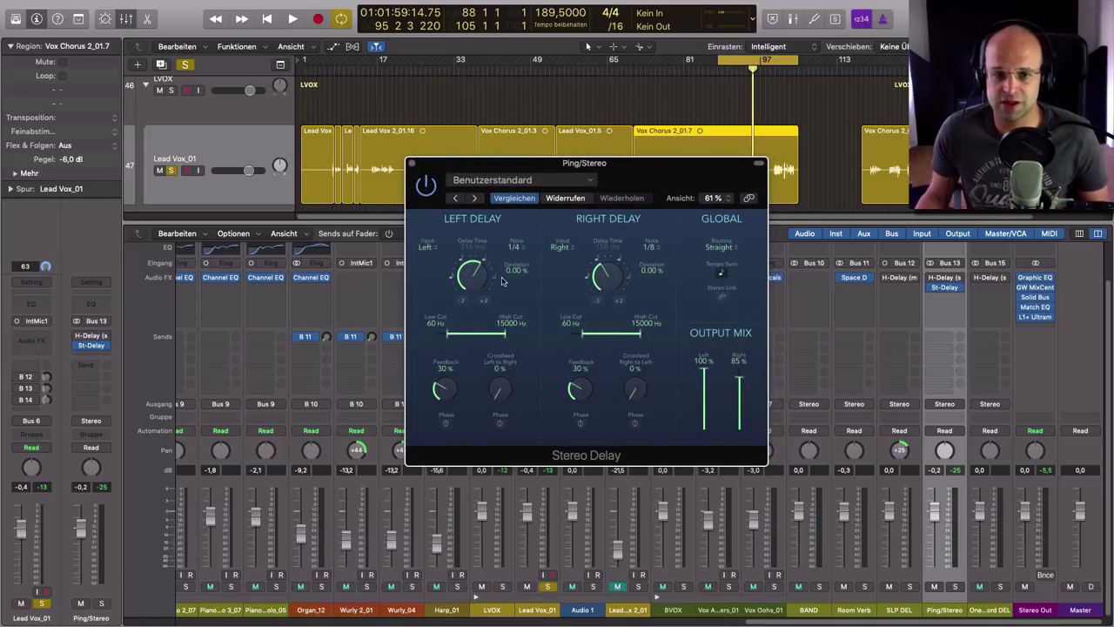
drag(651, 178, 652, 180)
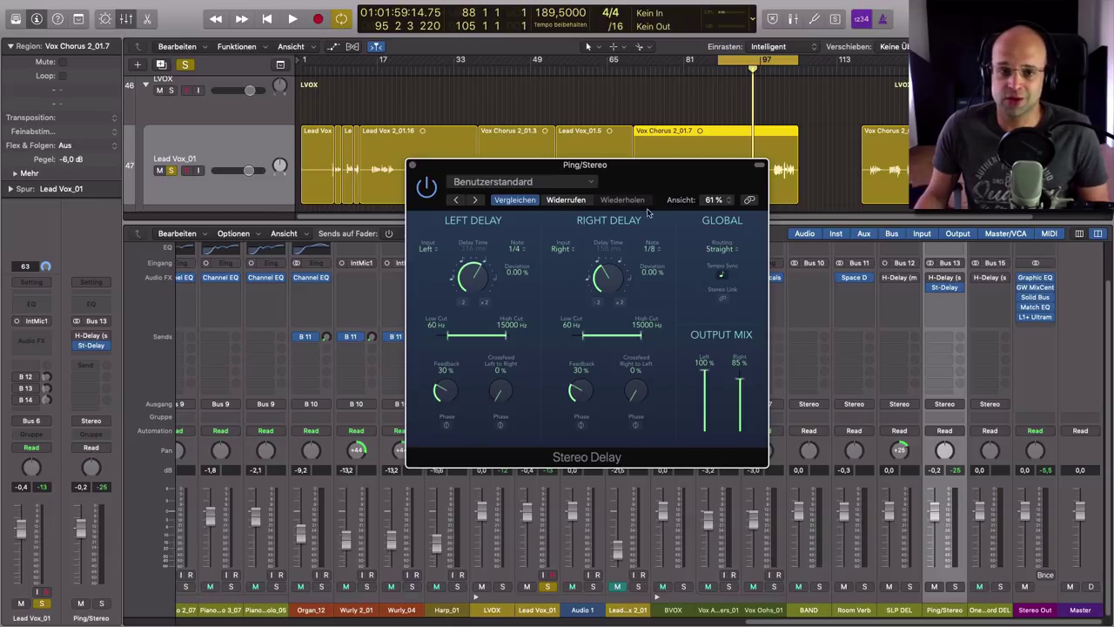
drag(668, 179, 351, 182)
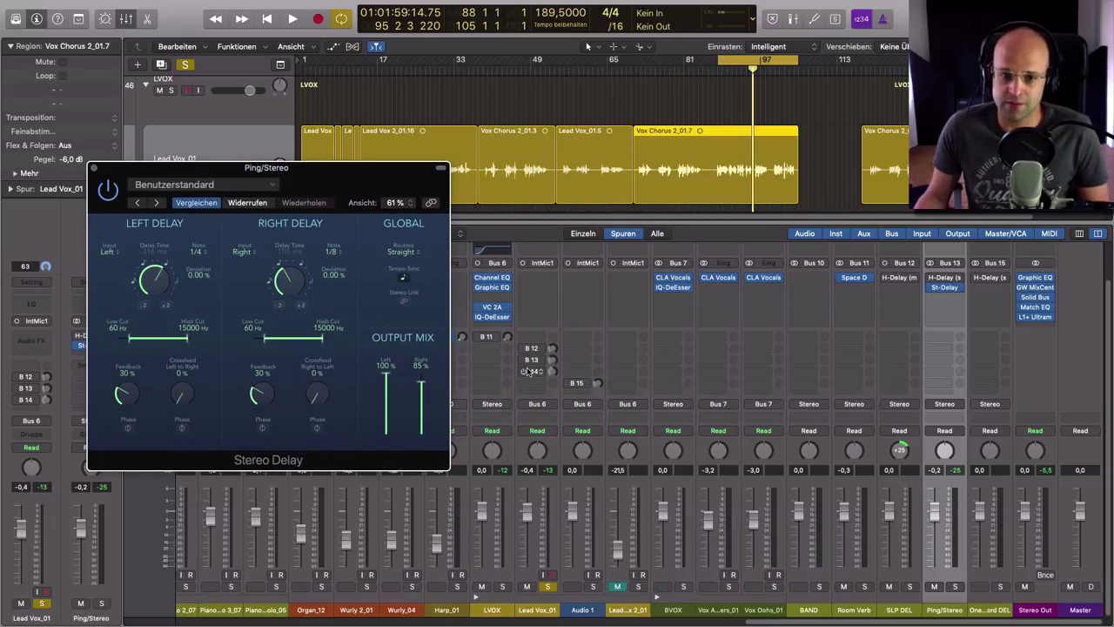
drag(356, 192, 739, 173)
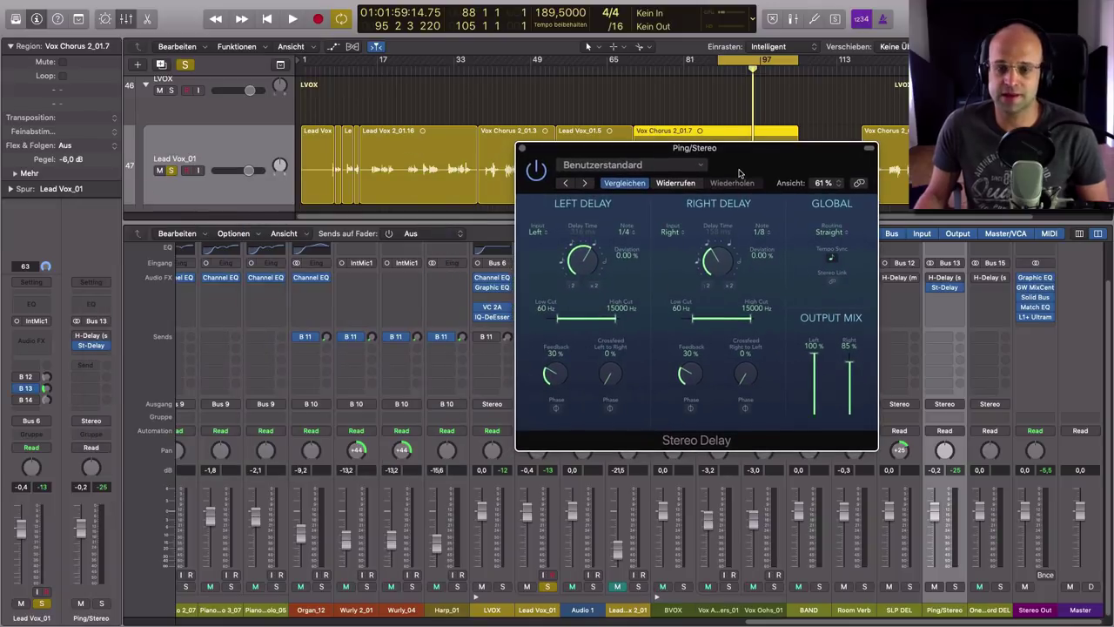
Play the soloed vocal through the Stereo Delay and raise the B 13 send on Lead Vox_01
key(space)
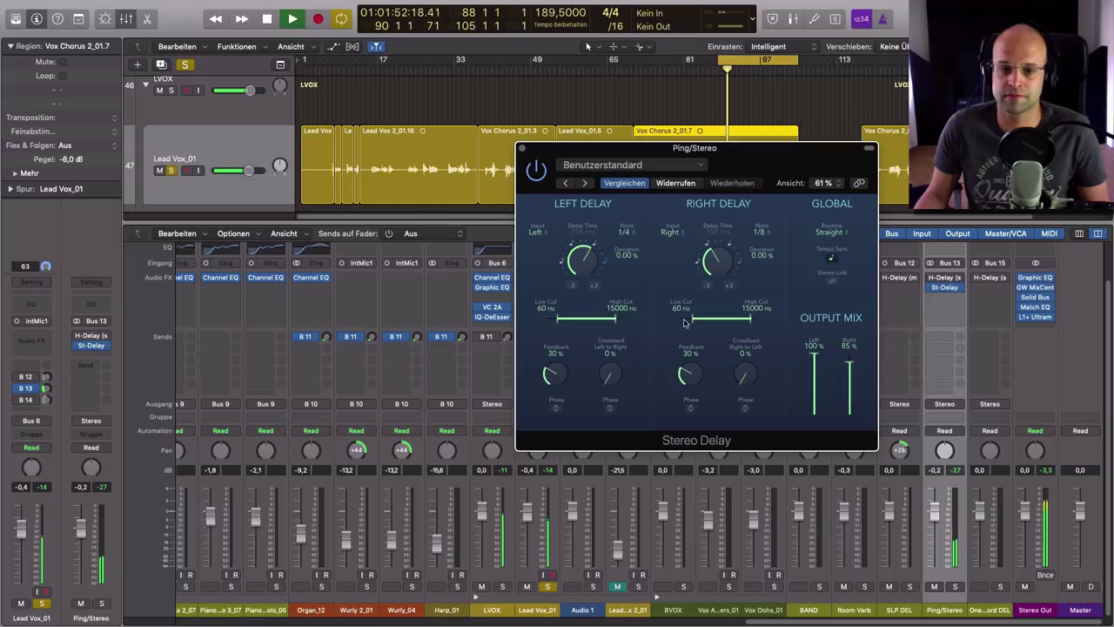
drag(736, 165, 874, 175)
click(553, 362)
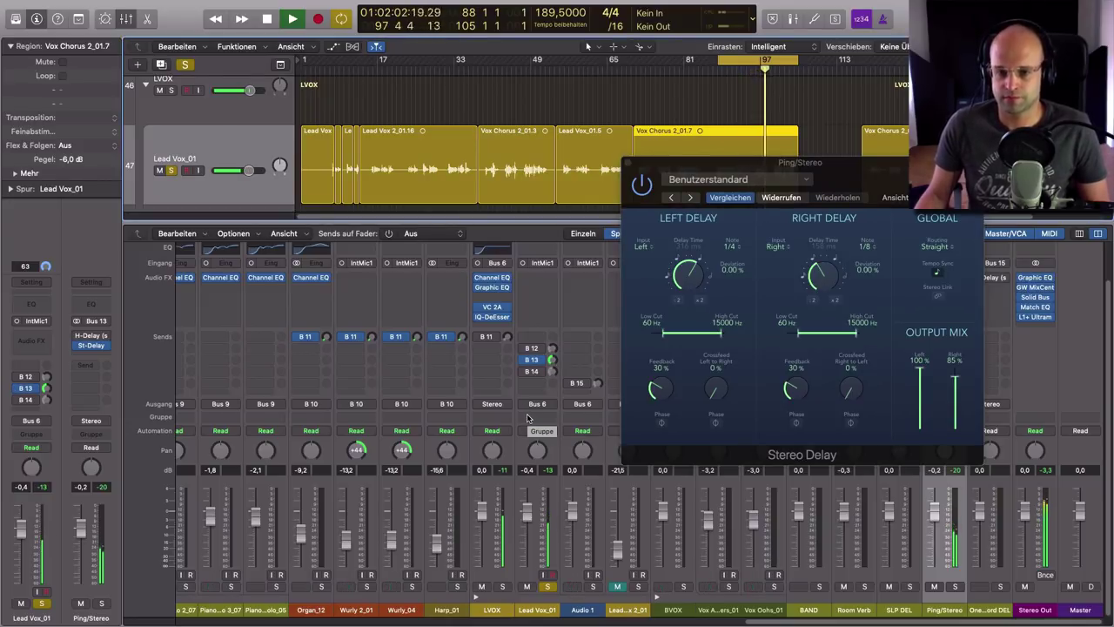
key(space)
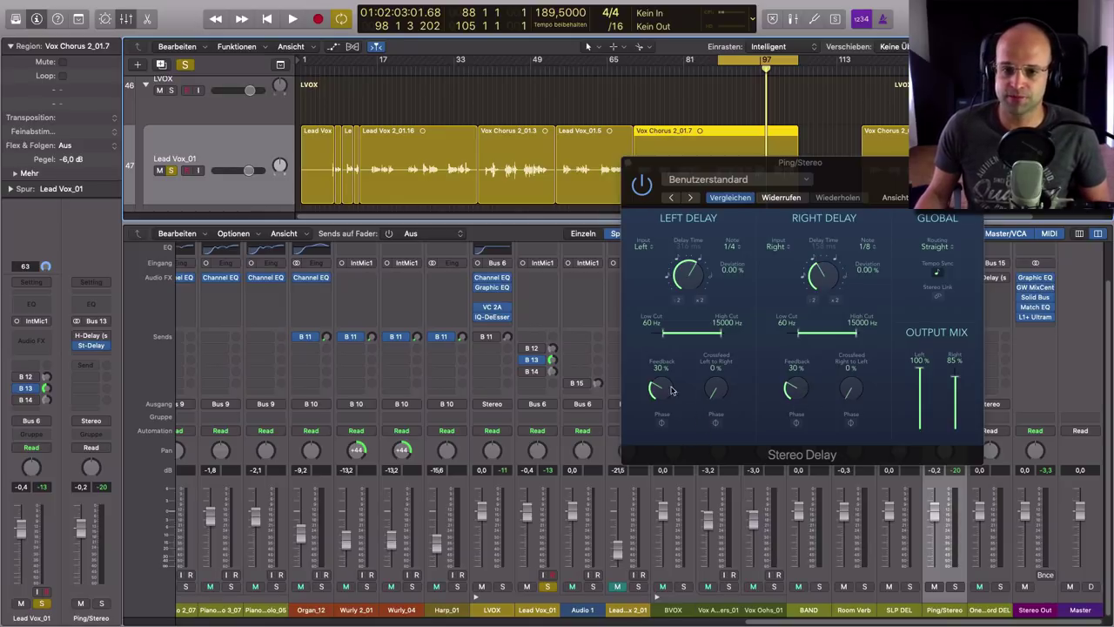
Audition the Stereo Delay with the left feedback raised to 64% and the right feedback to 77%
key(space)
drag(671, 391, 649, 364)
drag(790, 390, 768, 325)
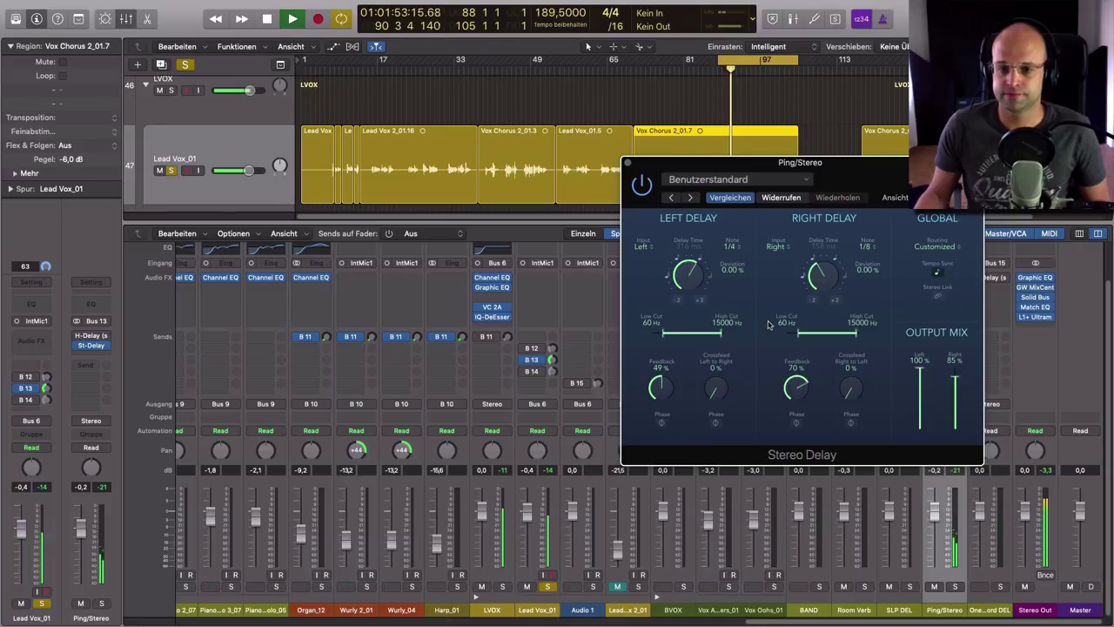
drag(794, 394, 794, 387)
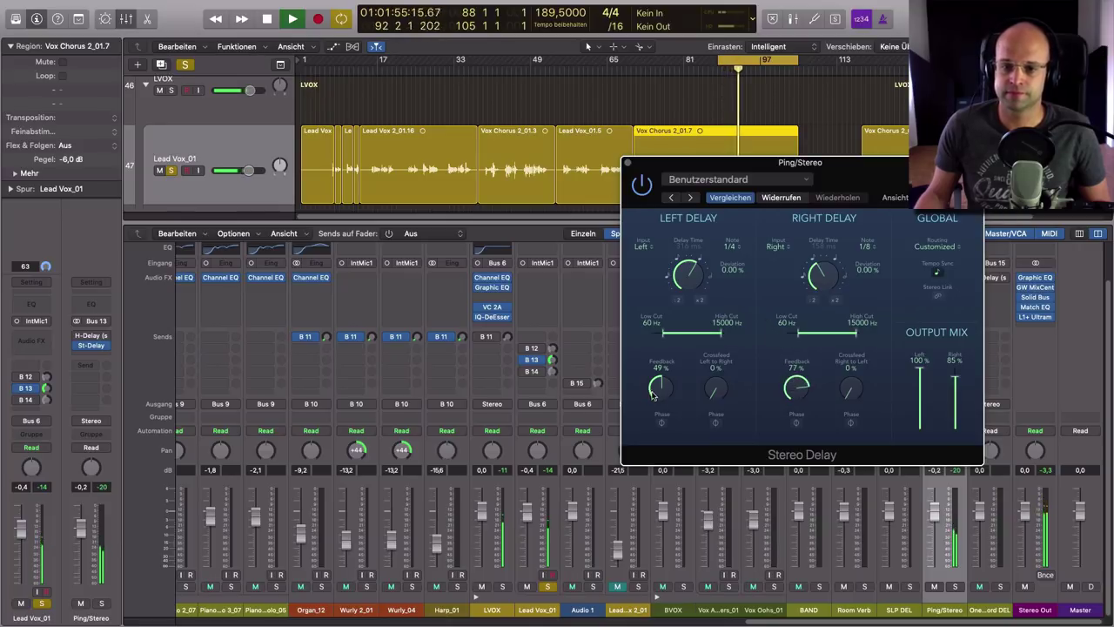
drag(653, 394, 647, 365)
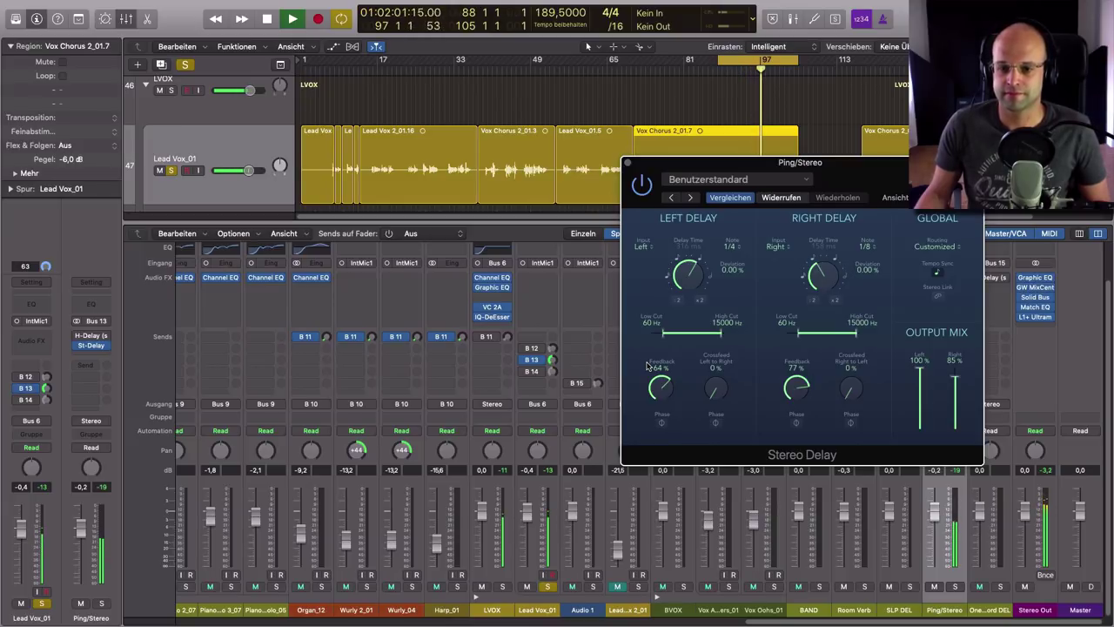
key(space)
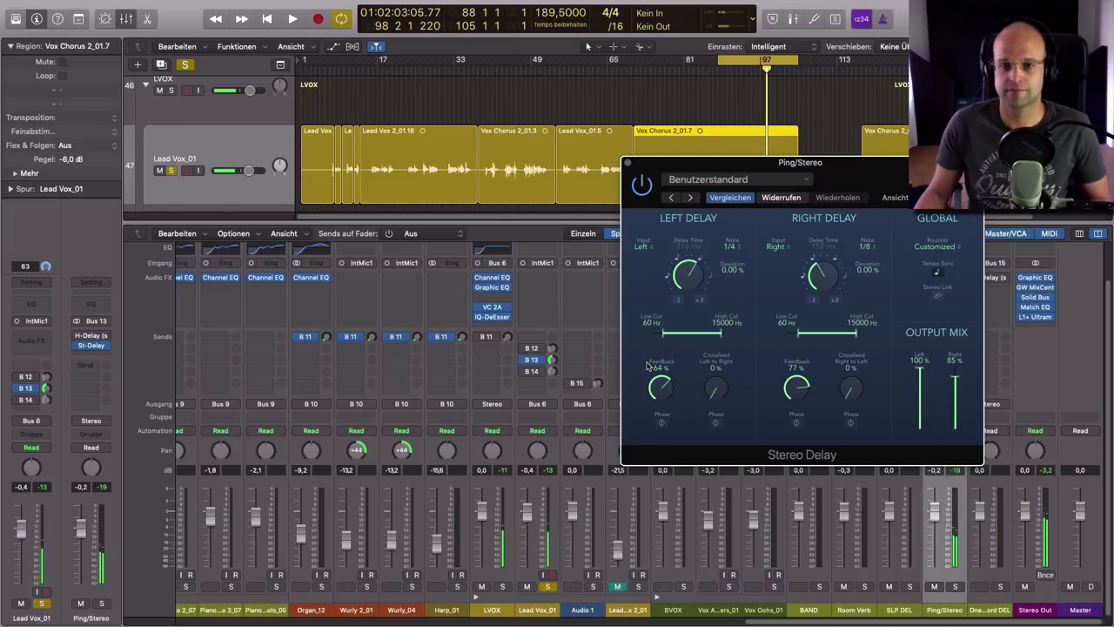
Set the Stereo Delay feedback to 39% for the left side and 38% for the right, and close the plug-in window
drag(648, 365, 671, 438)
drag(796, 389, 795, 448)
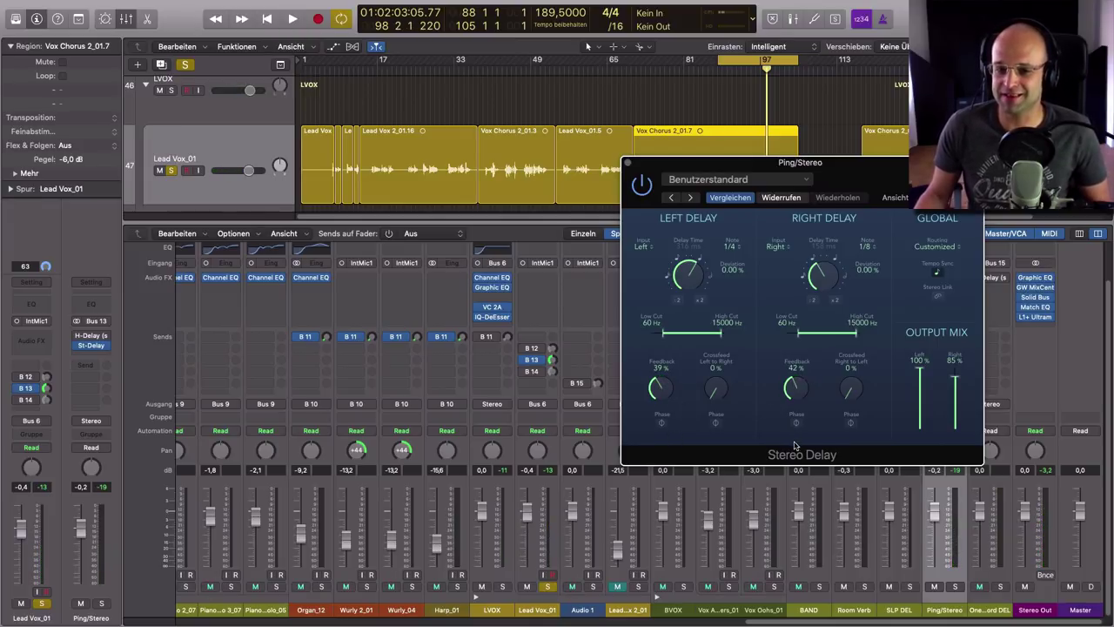
drag(792, 393, 793, 400)
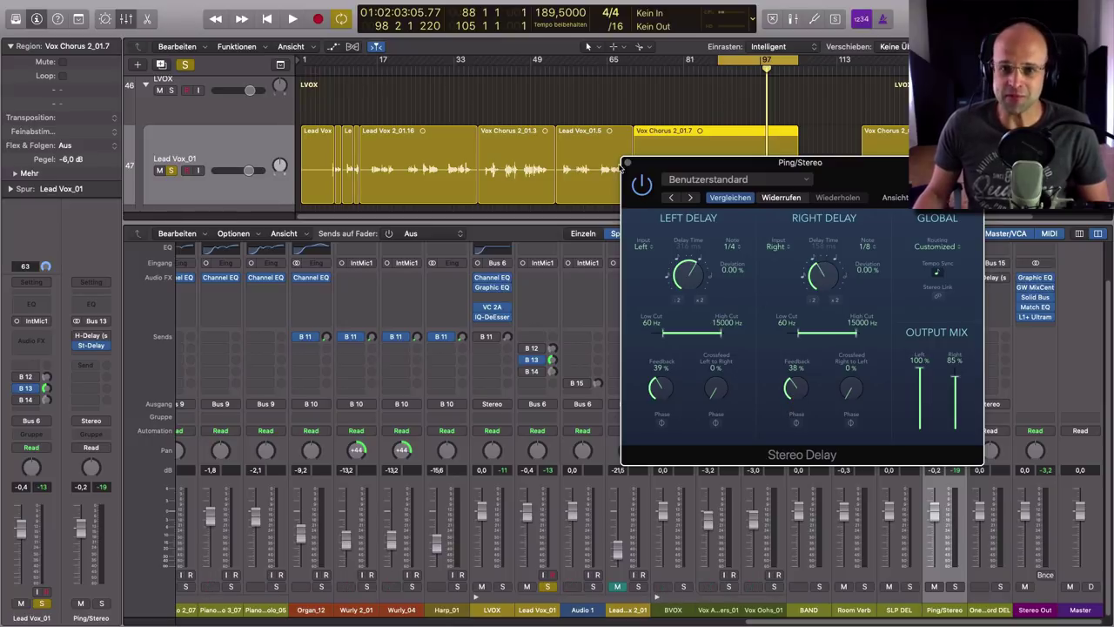
click(626, 163)
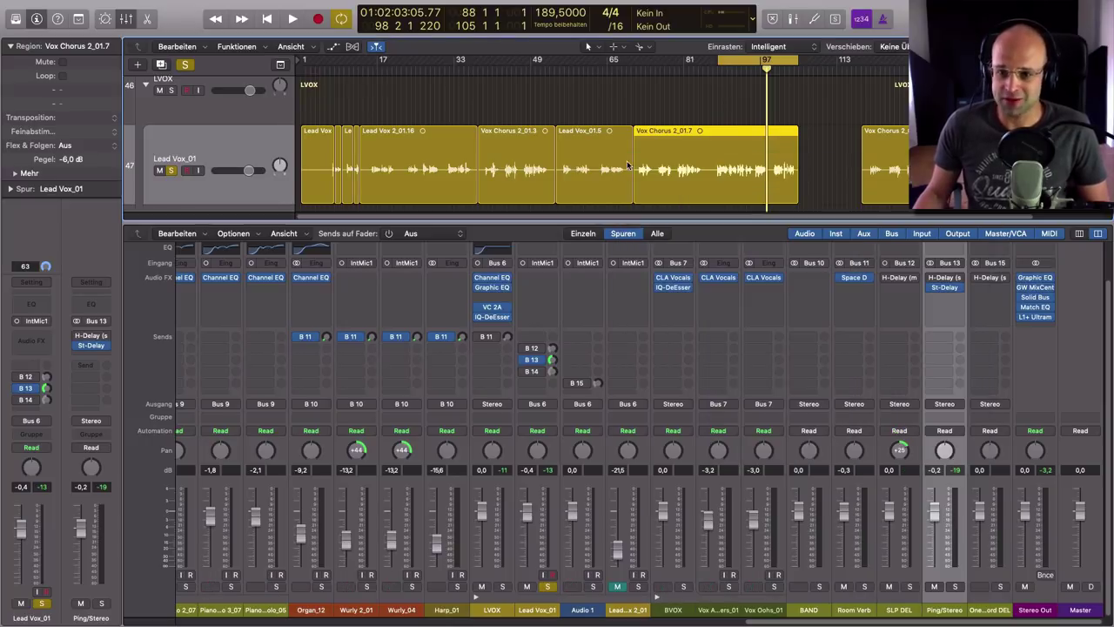
Select the Bus 15 delay return, bypass the Stereo Delay on Ping/Stereo and hide the mixer
click(981, 596)
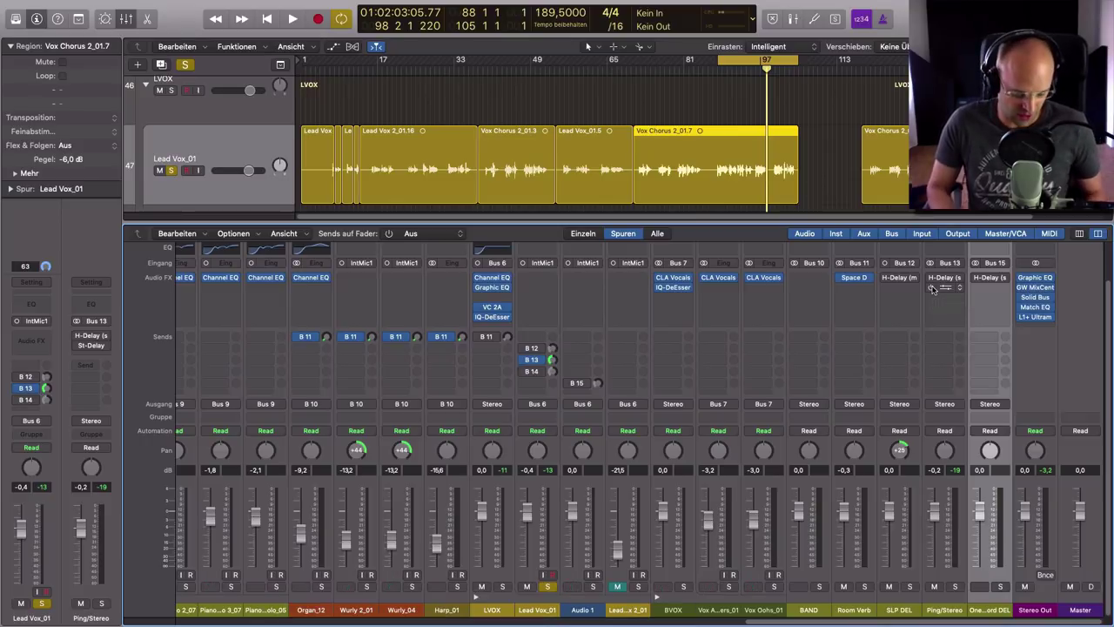
key(x)
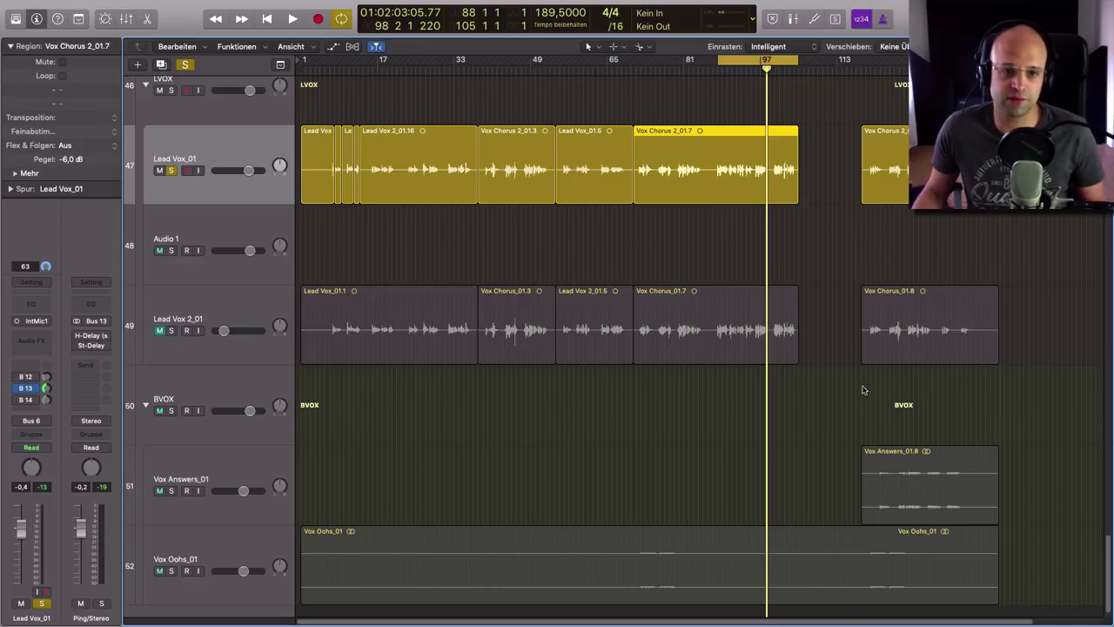
Select the Audio 1 track directly below Lead Vox_01
click(241, 228)
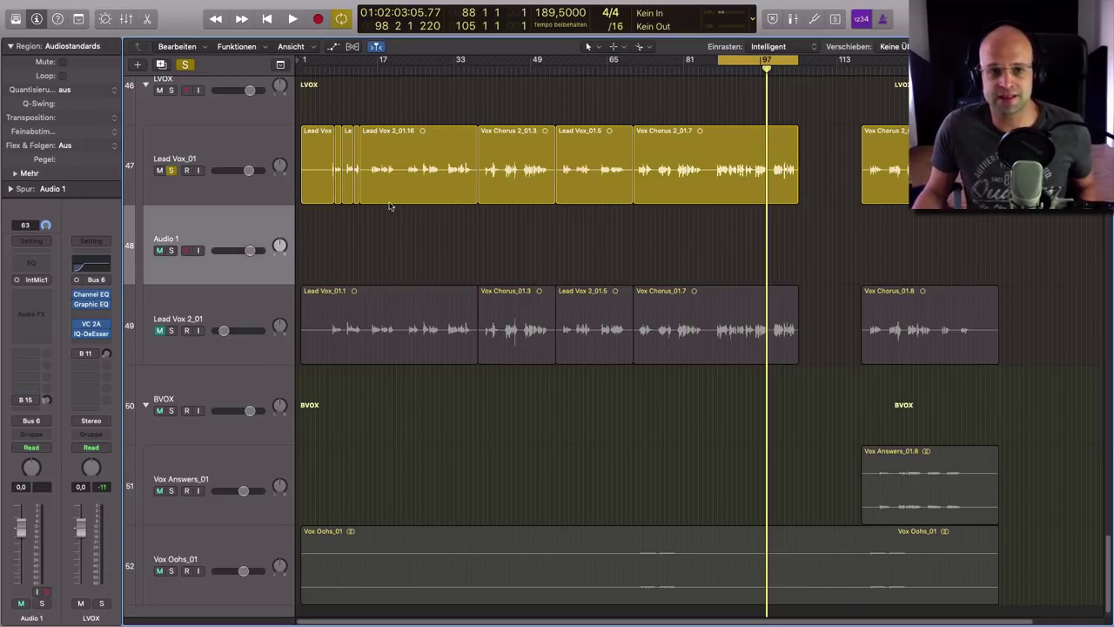
drag(308, 116, 701, 251)
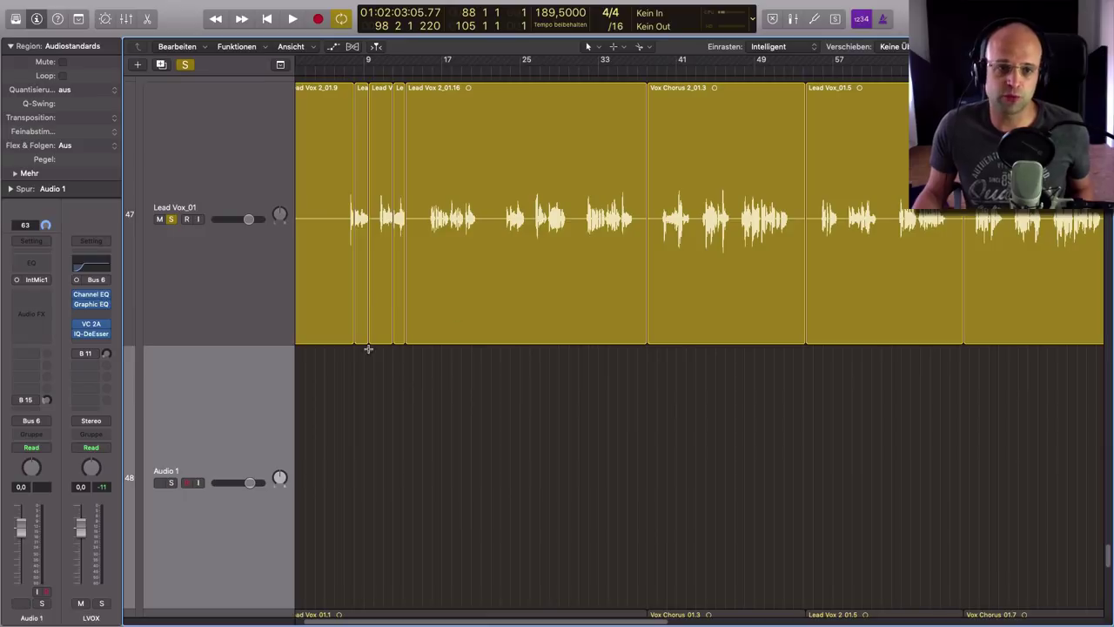
scroll(391, 354, up, 5)
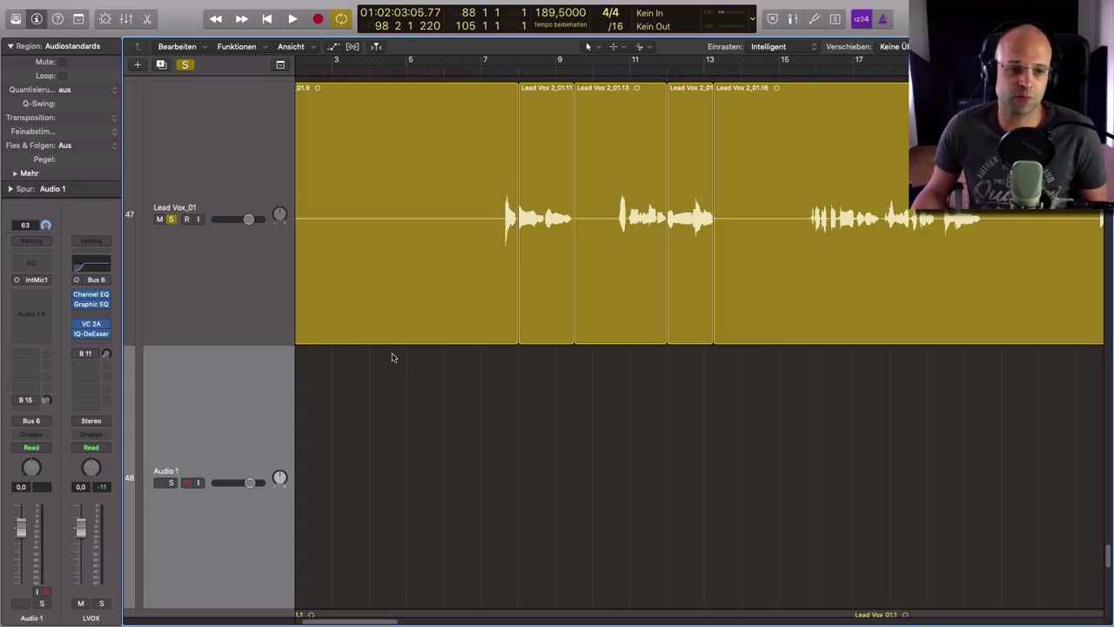
key(ctrl+m)
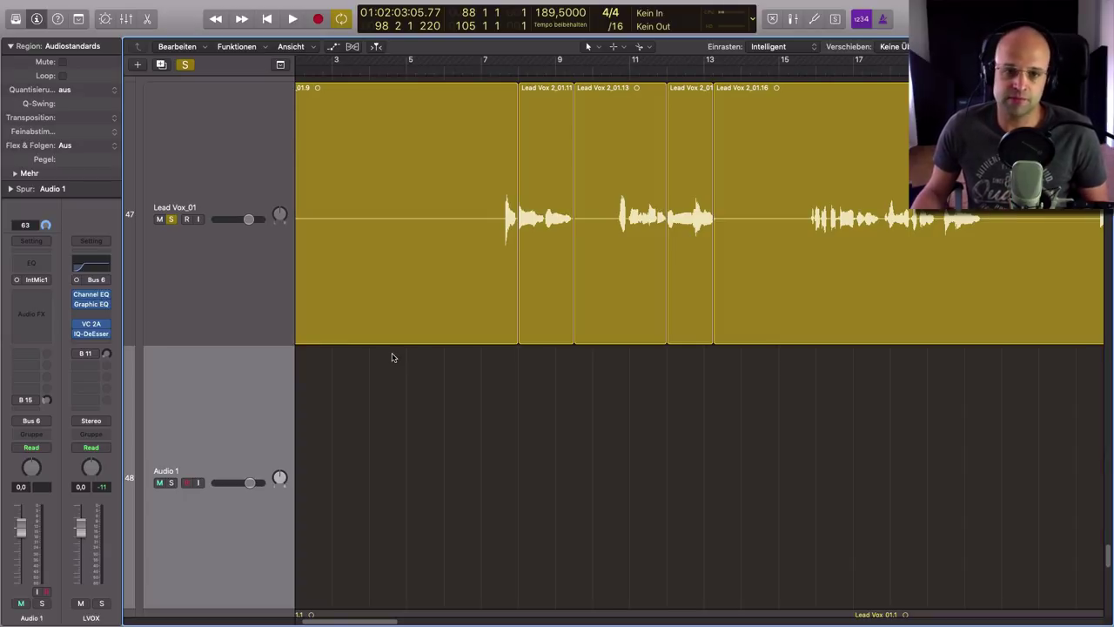
key(ctrl+m)
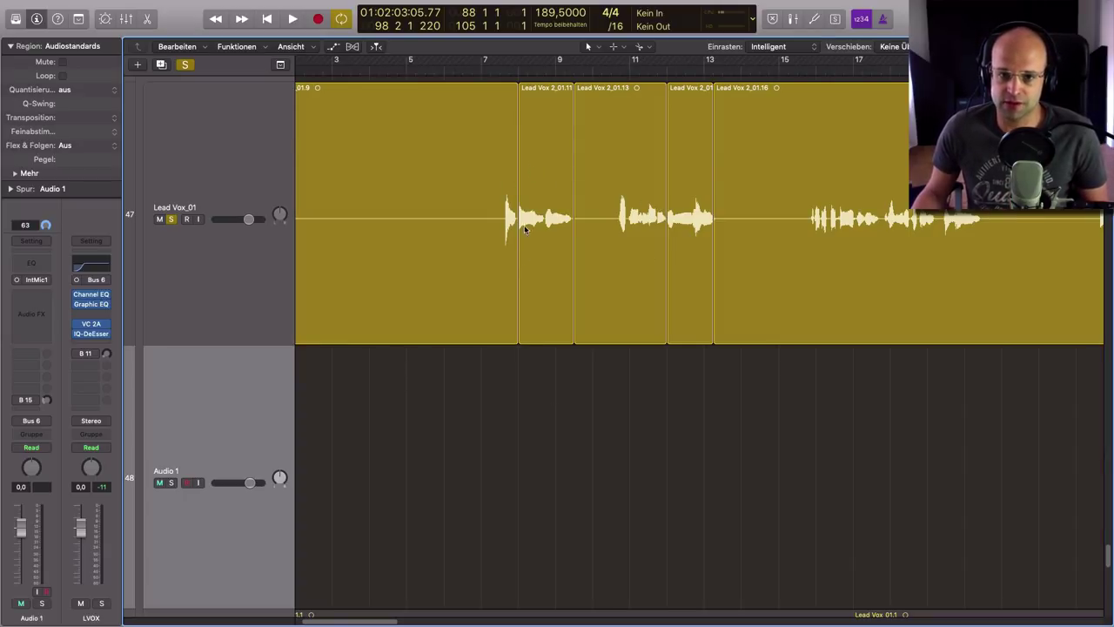
key(ctrl+m)
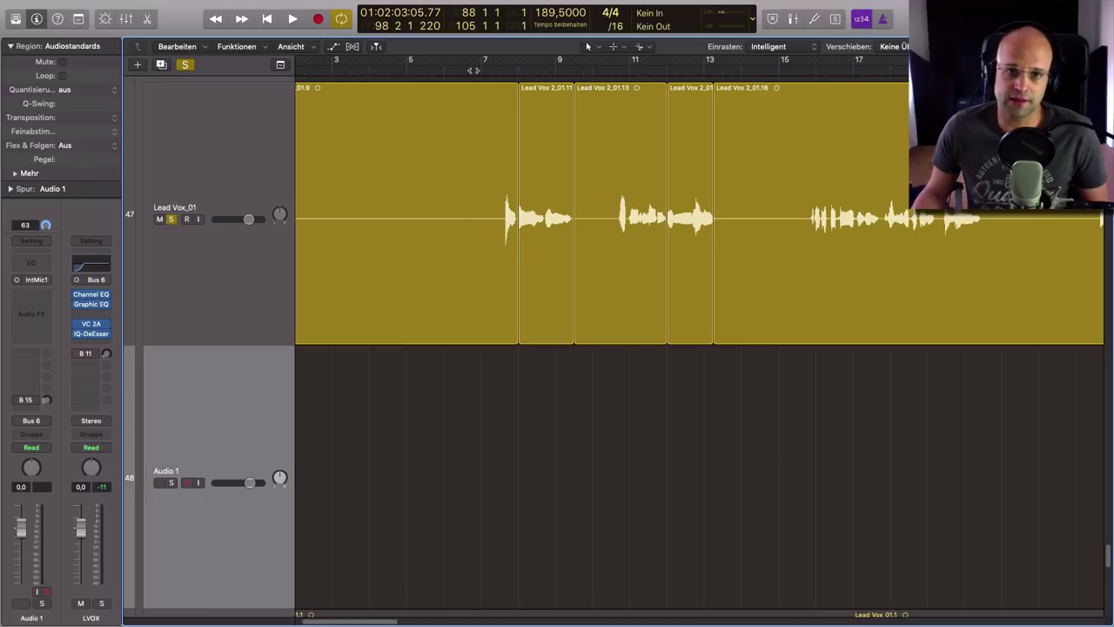
Play the soloed Lead Vox_01 through its opening phrases, from just before bar 7 to bar 13
click(478, 69)
key(space)
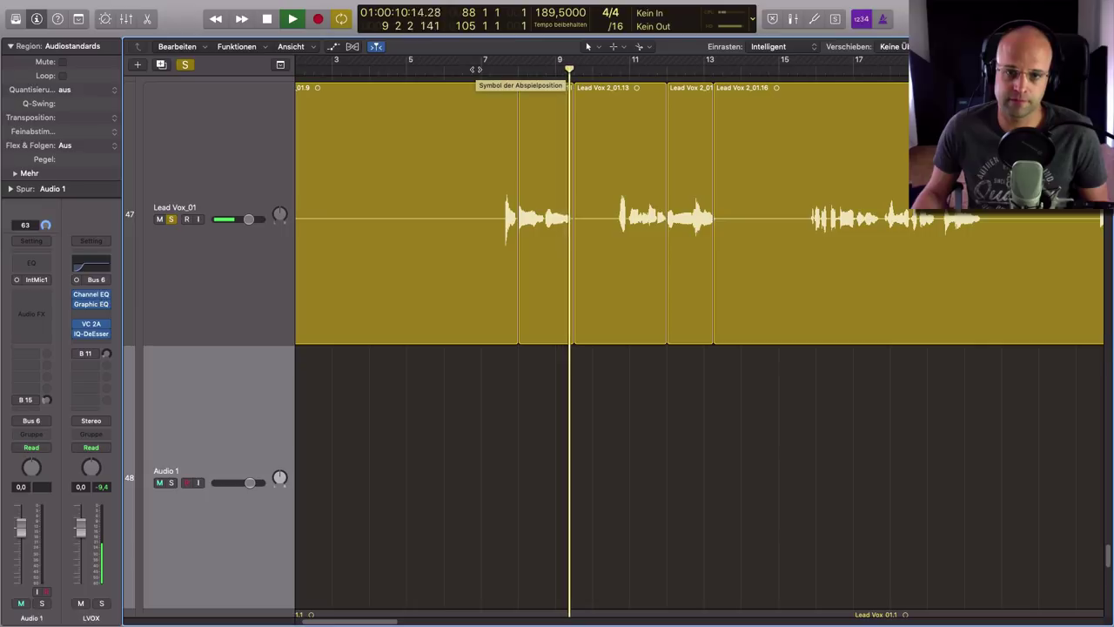
key(ctrl+m)
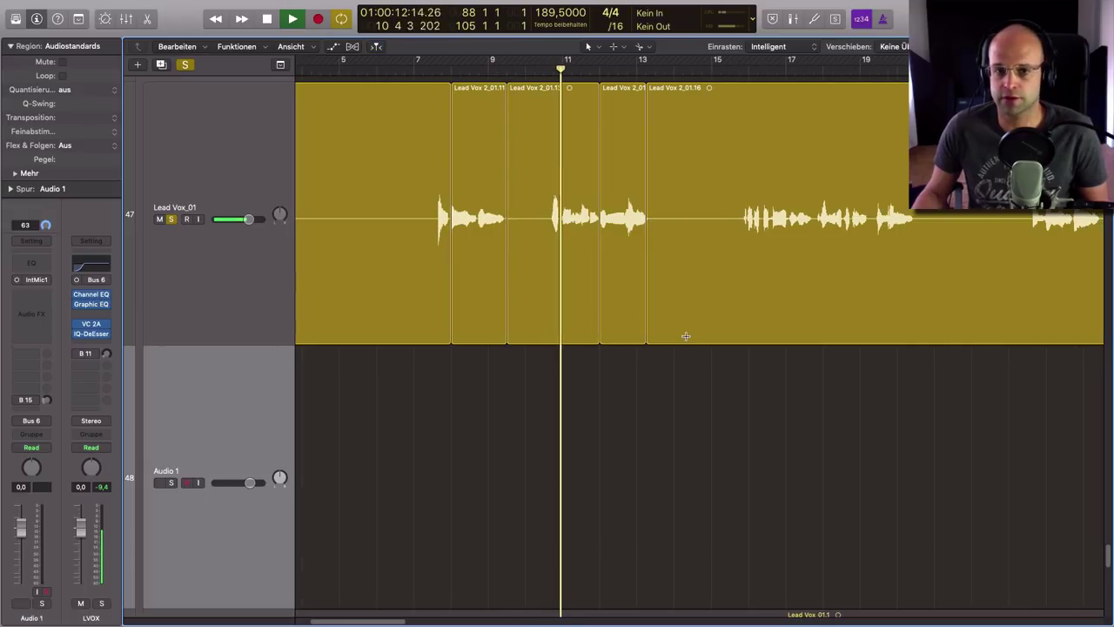
key(ctrl+m)
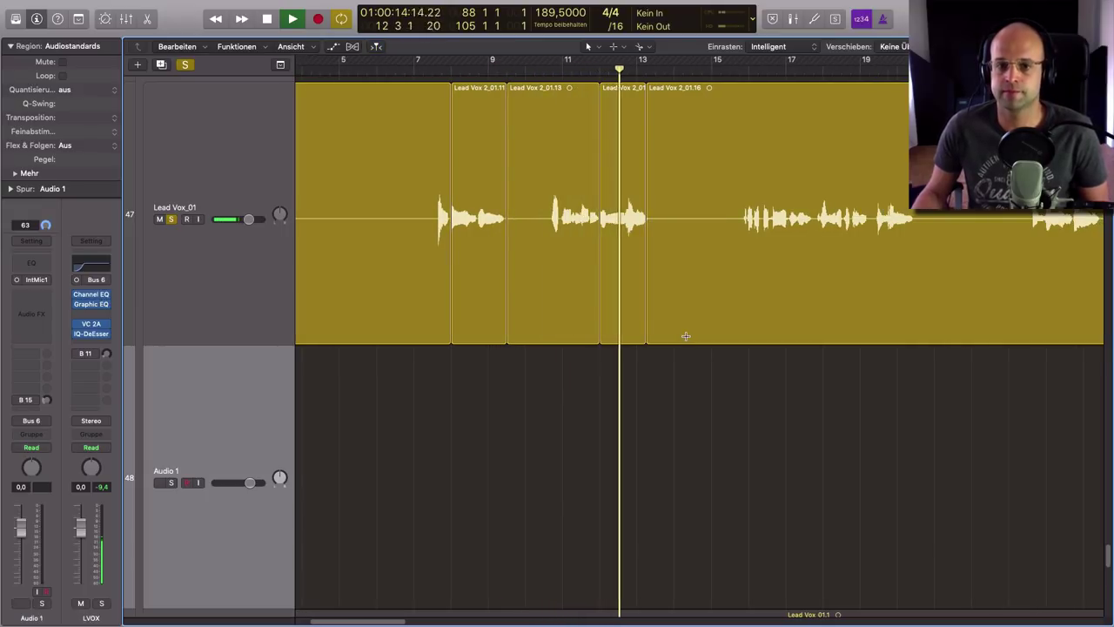
key(space)
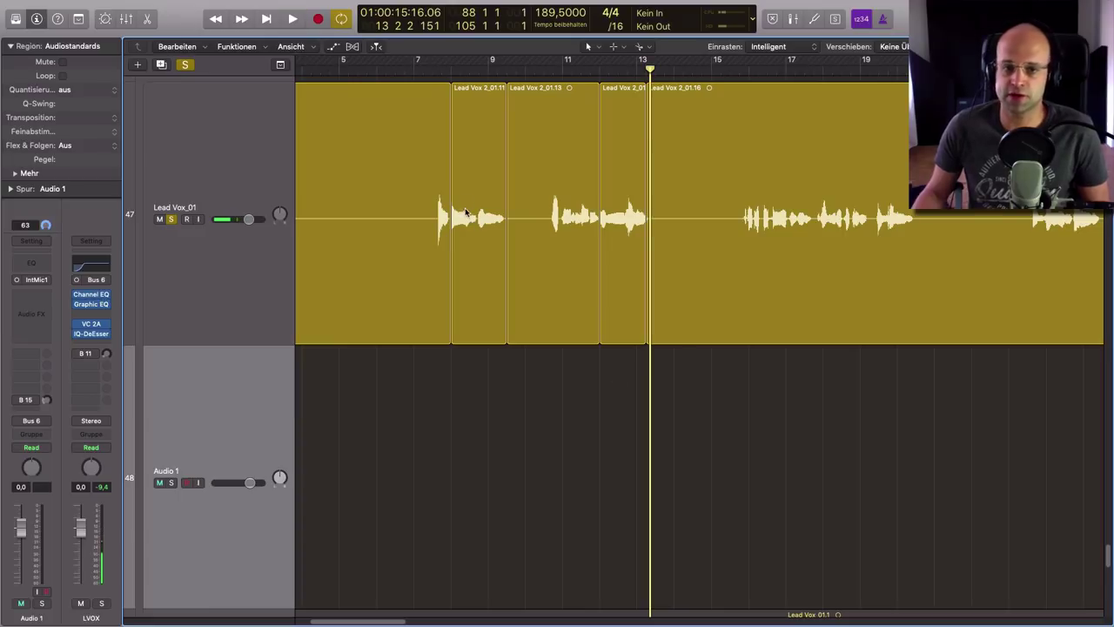
key(ctrl+m)
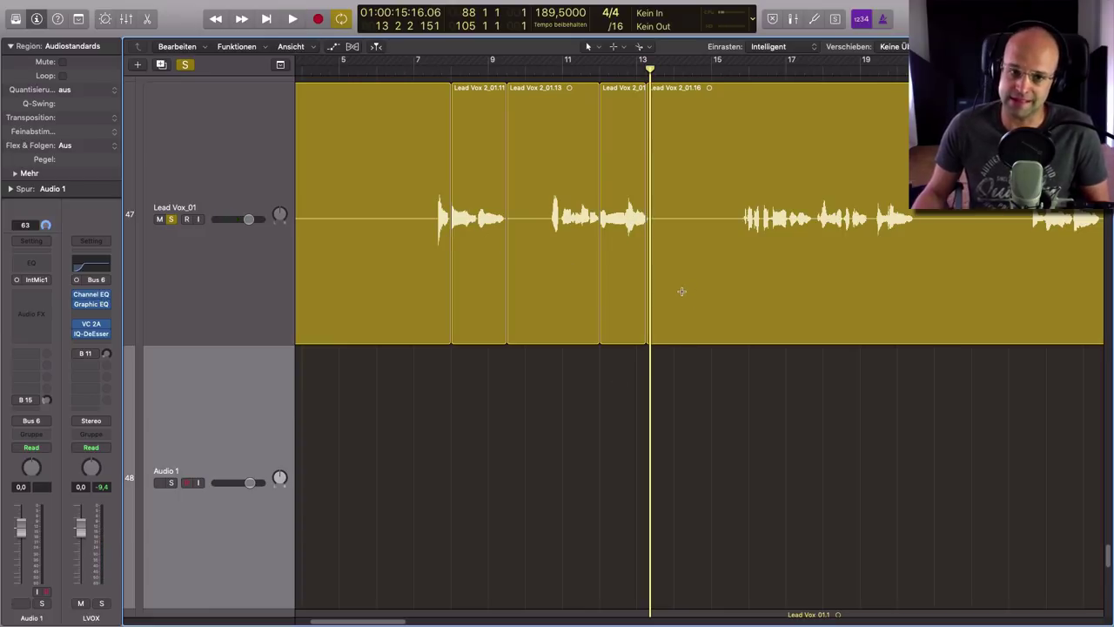
Solo the Audio 1 track alongside Lead Vox_01
scroll(237, 359, down, 3)
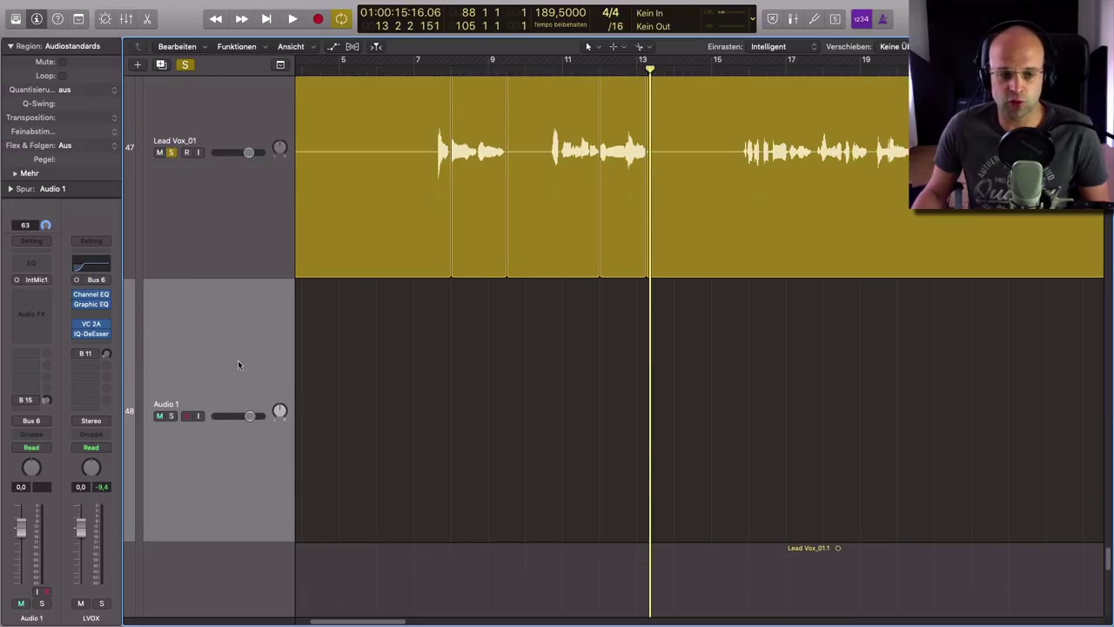
click(160, 415)
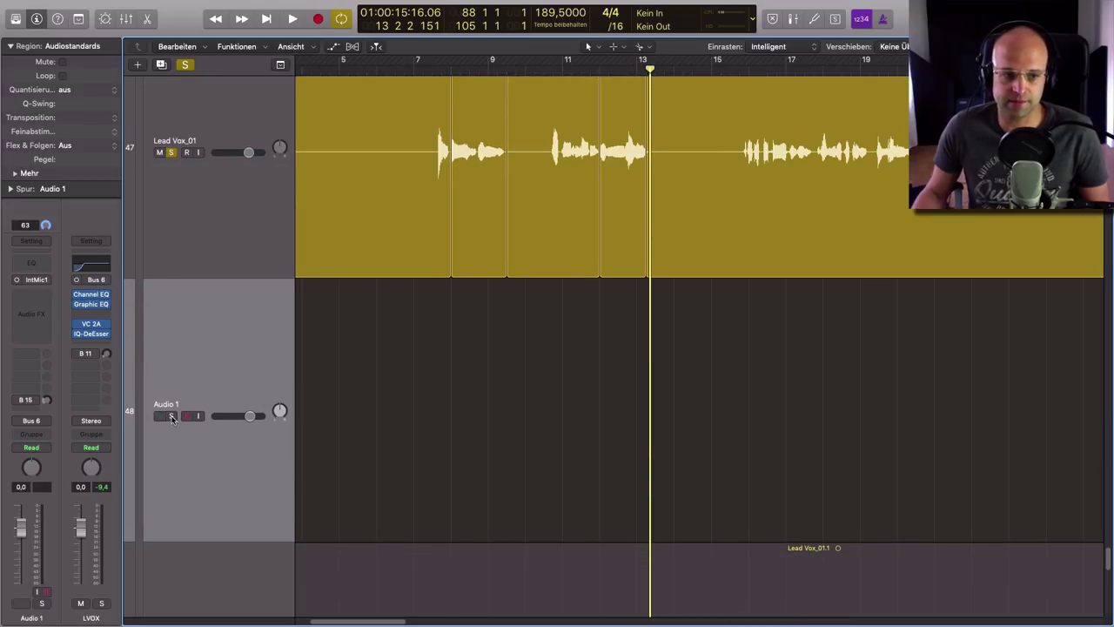
click(172, 416)
Split off the short vocal phrase just after bar 19 on Lead Vox_01, and undo moving it to Audio 1
scroll(495, 411, up, 3)
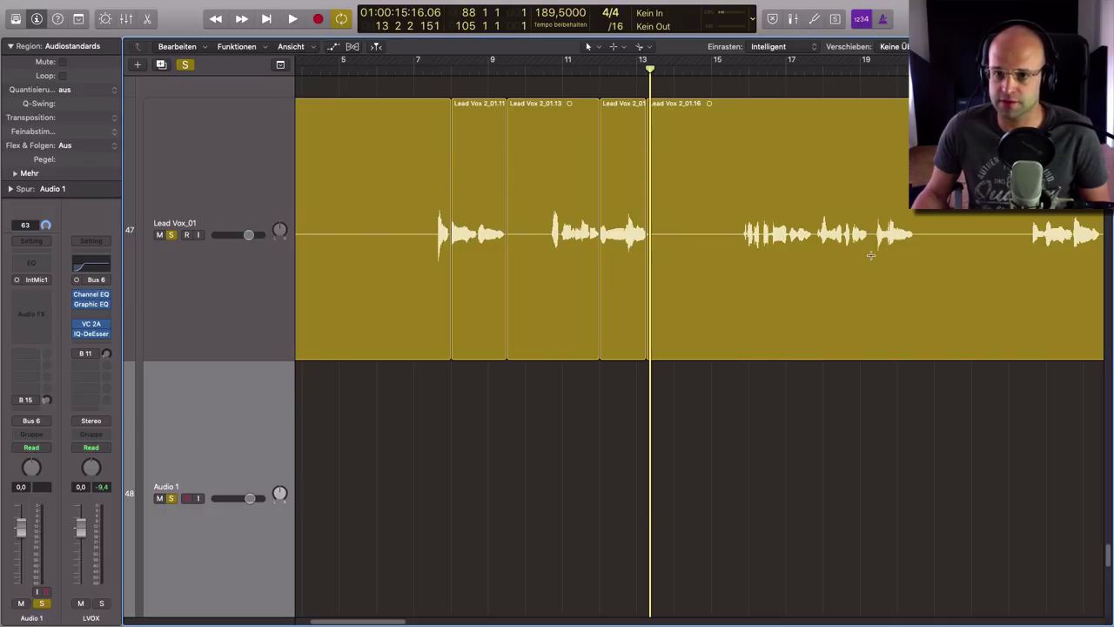
drag(871, 255, 955, 437)
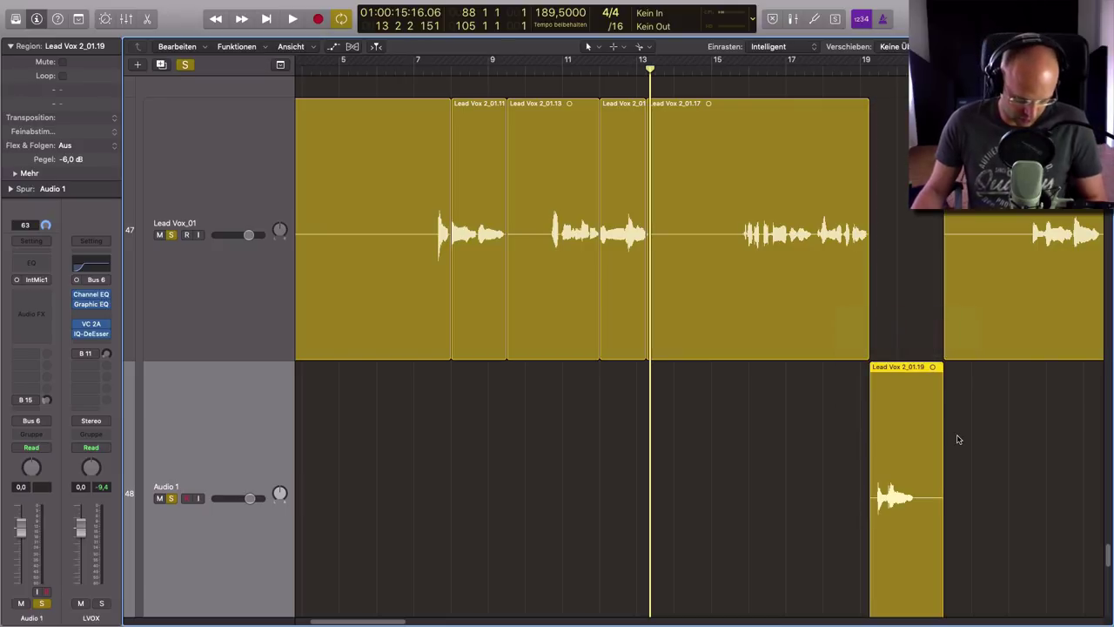
key(super+z)
Move the two short Lead Vox_01 regions starting near bars 8 and 12 down to the Audio 1 track
click(474, 135)
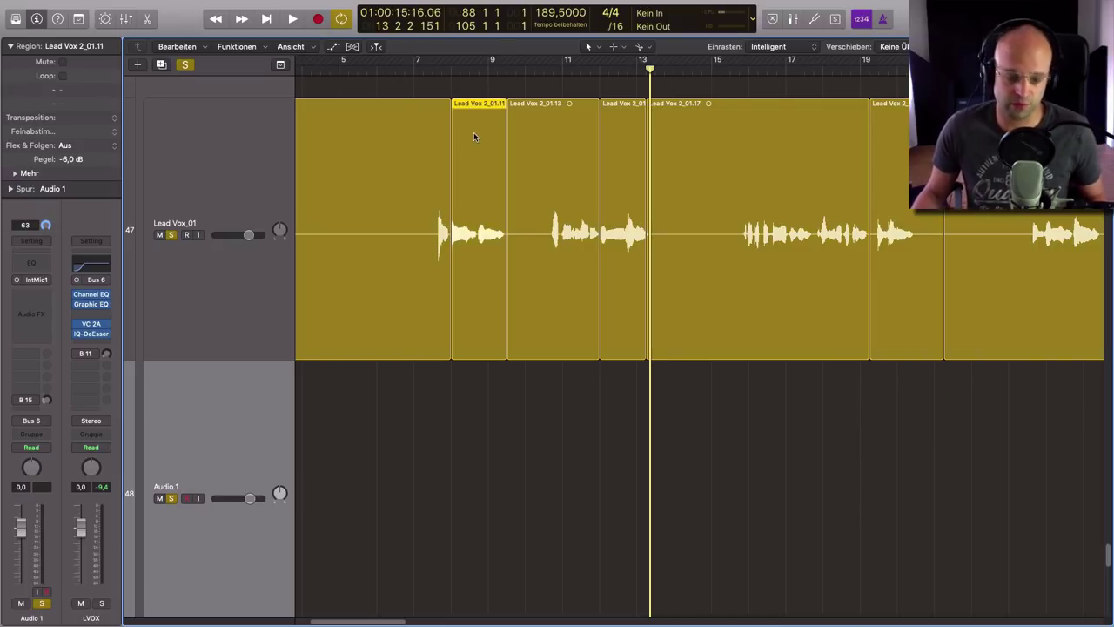
shift+click(626, 126)
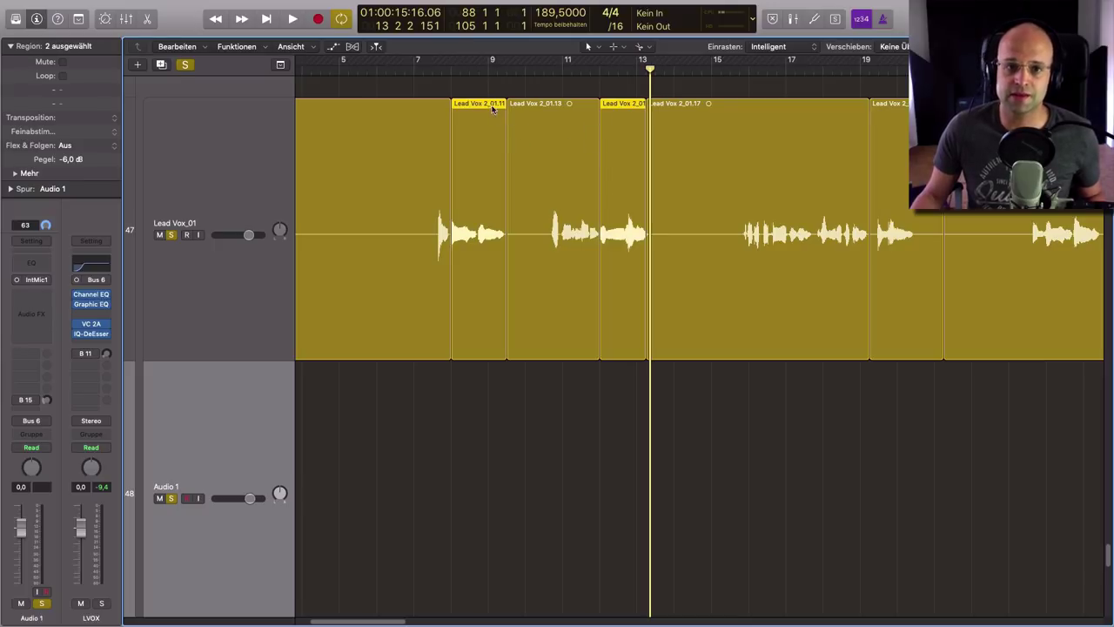
drag(479, 139, 481, 402)
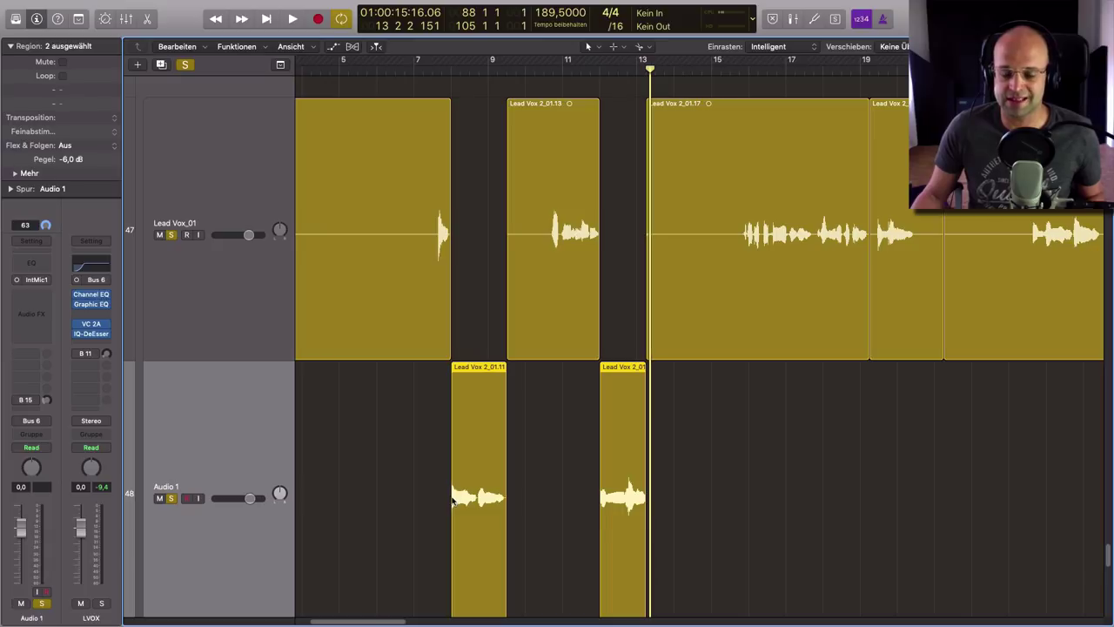
Activate Audio 1's B 15 send, and switch on and open the H-Delay on the One Word DEL return
click(232, 456)
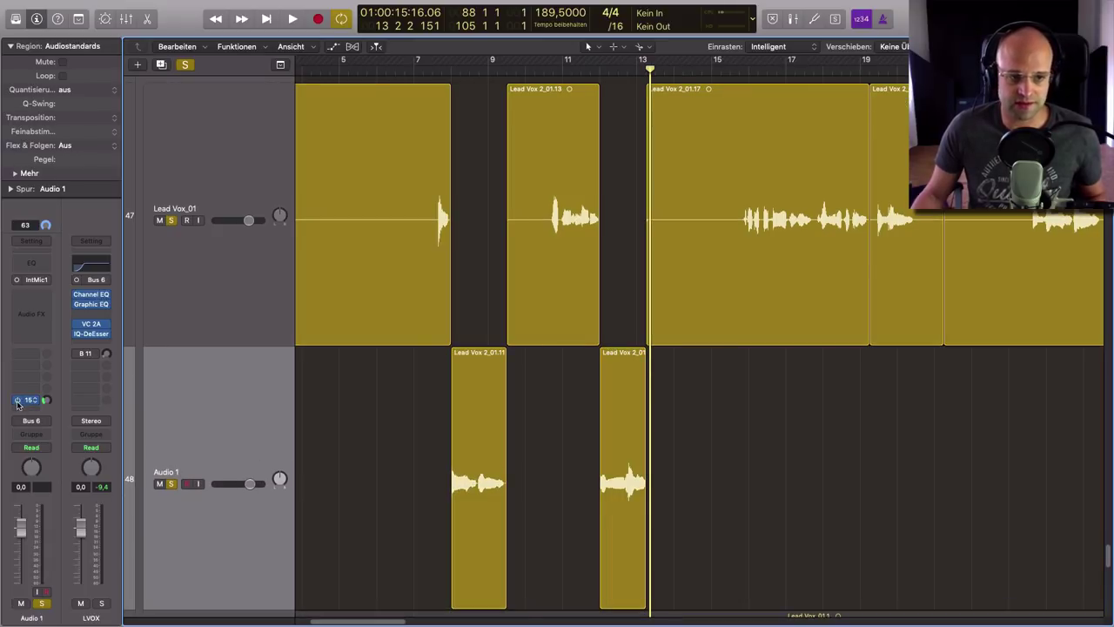
key(x)
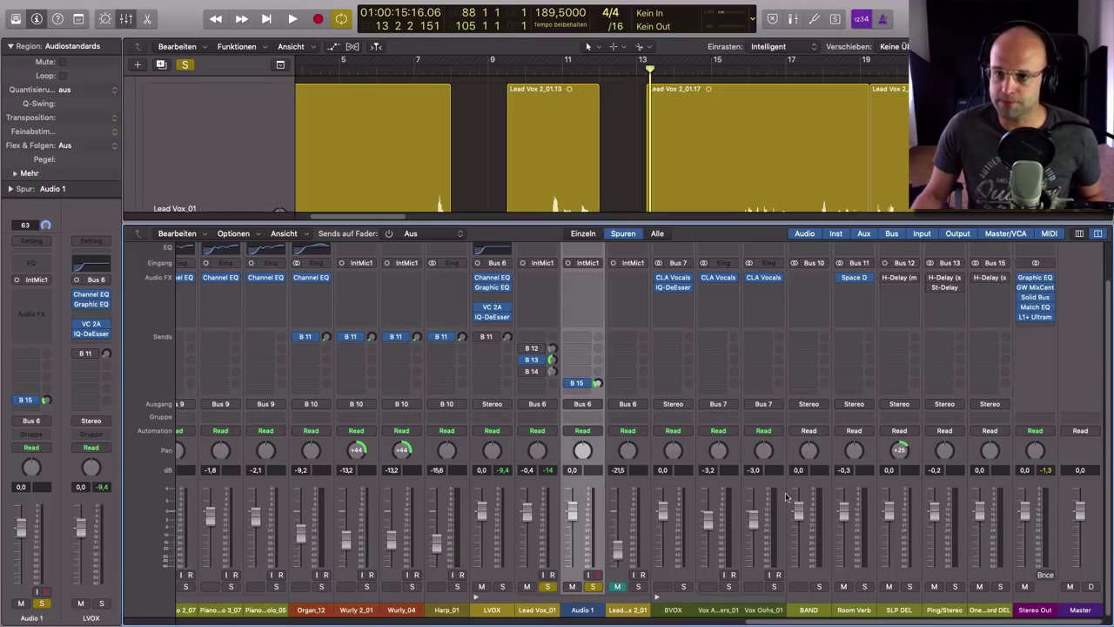
click(980, 383)
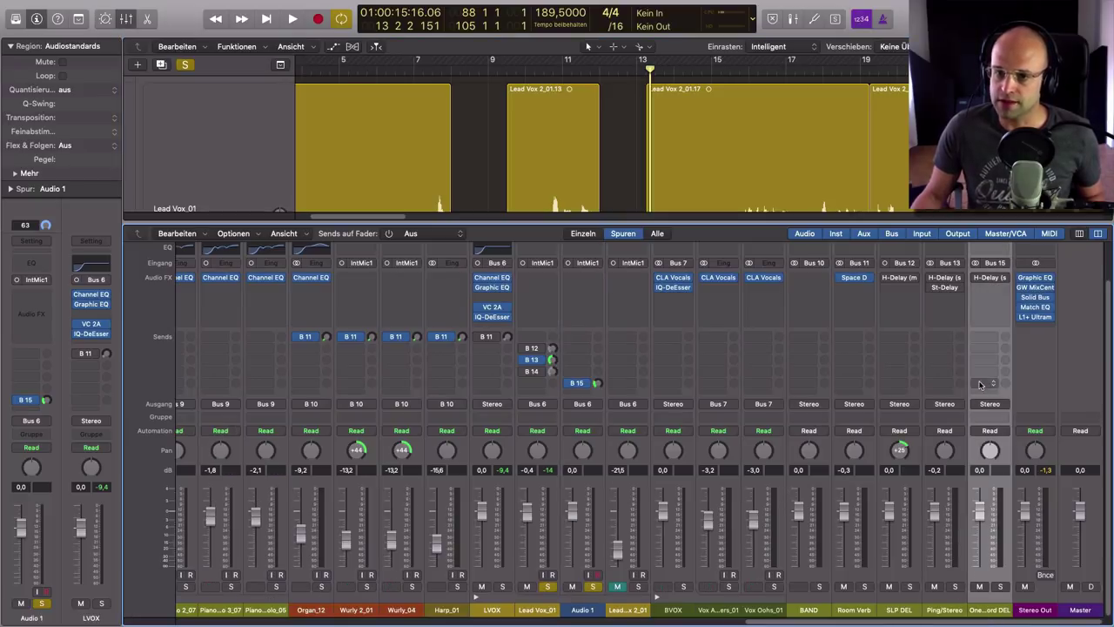
click(989, 279)
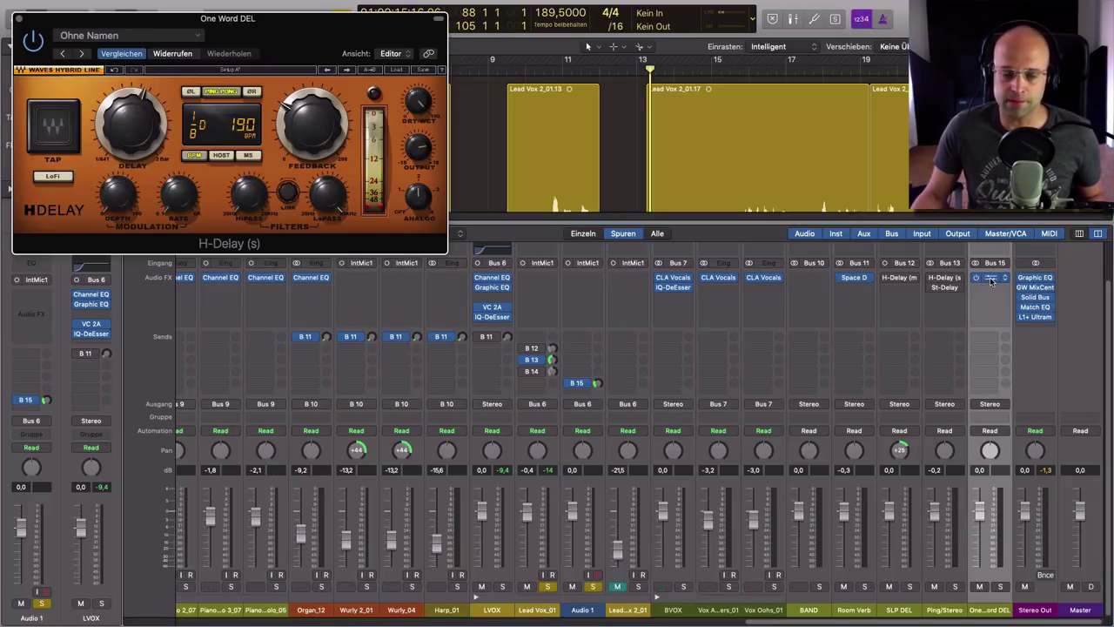
drag(632, 225, 630, 459)
drag(374, 17, 391, 197)
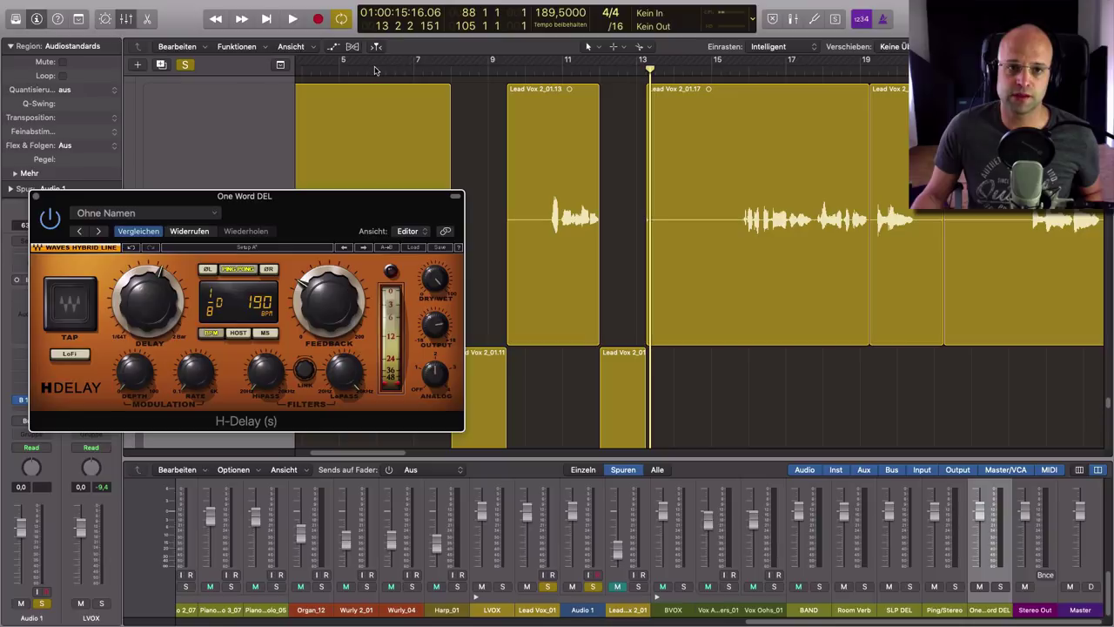
Set the cycle range from 7 2 1 1 to 16 1 1 1 around the moved vocal phrases
drag(351, 70, 653, 77)
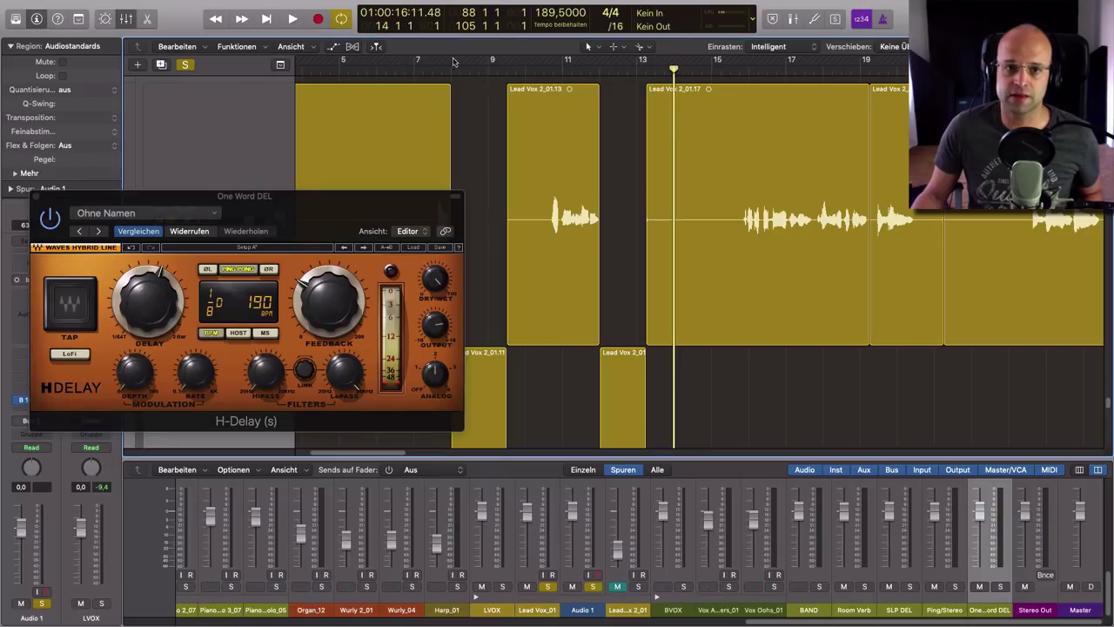
drag(405, 60, 747, 66)
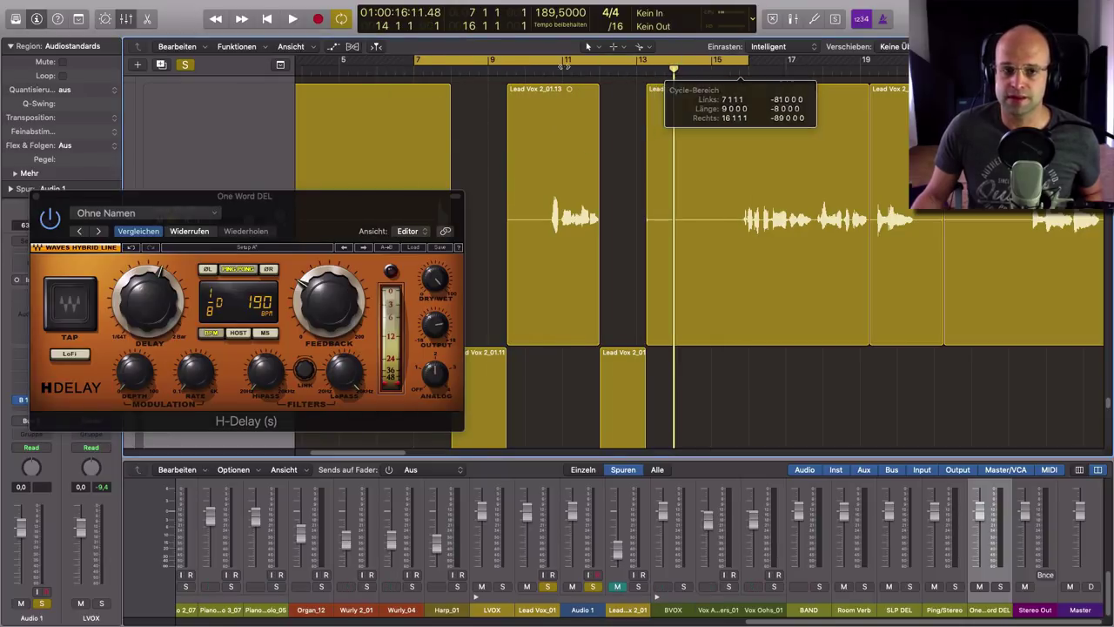
drag(418, 59, 377, 61)
drag(261, 196, 851, 147)
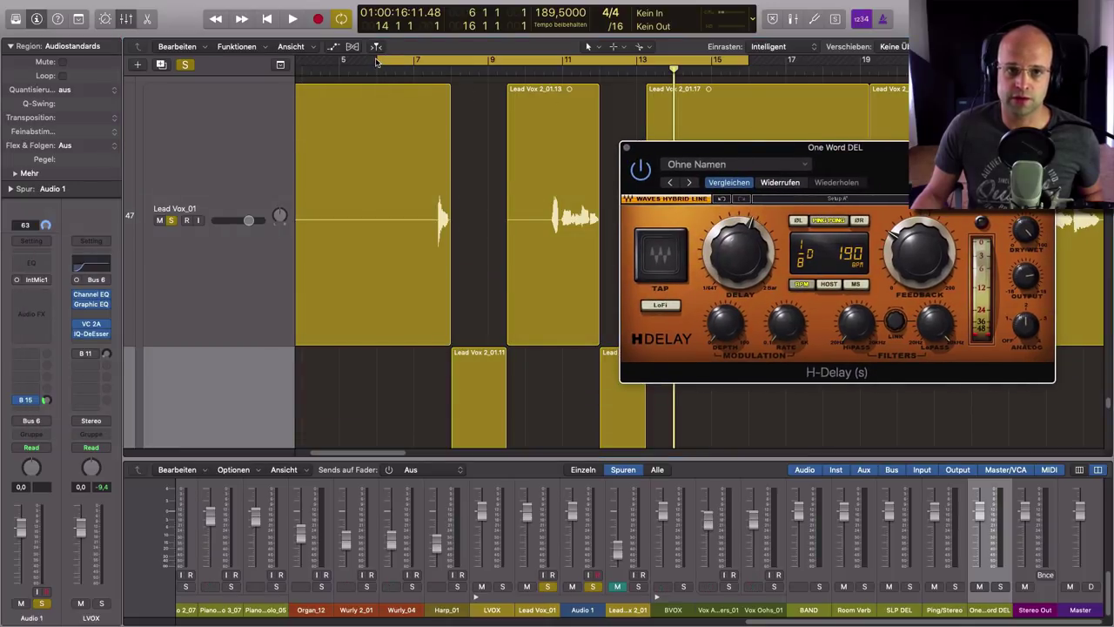
drag(378, 61, 417, 62)
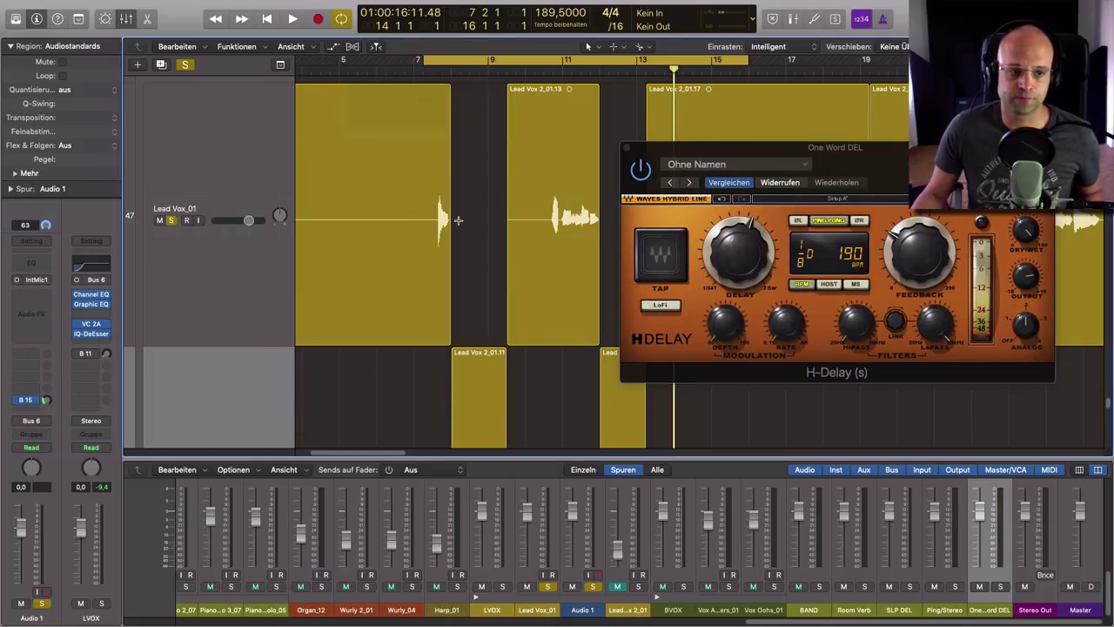
Play the cycle to audition the One Word DEL echo on the two phrases moved to Audio 1
key(space)
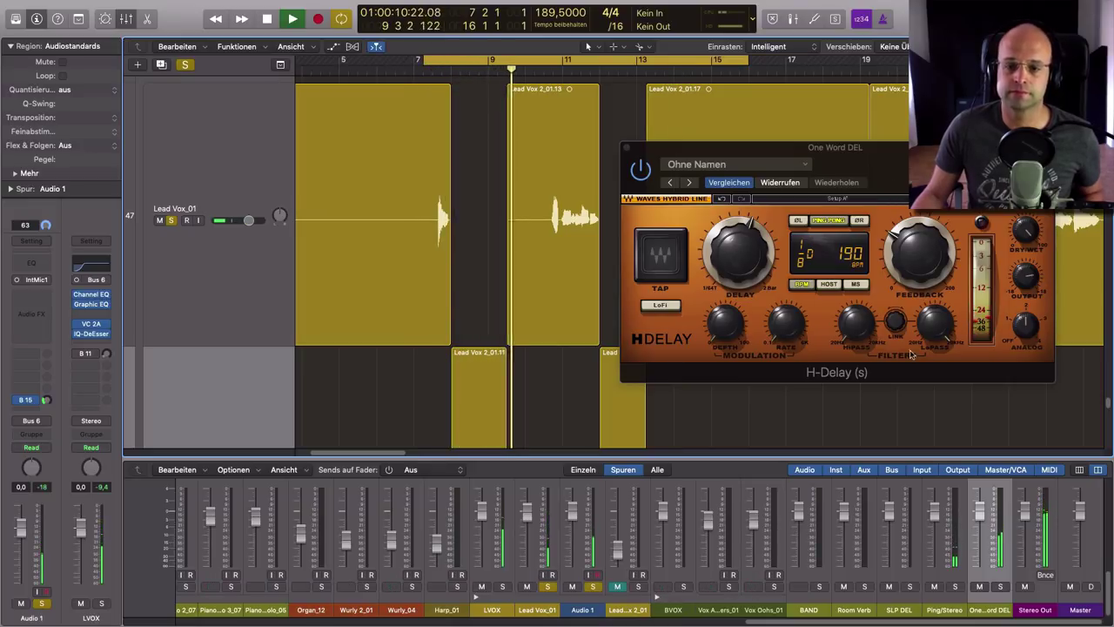
drag(938, 167, 332, 110)
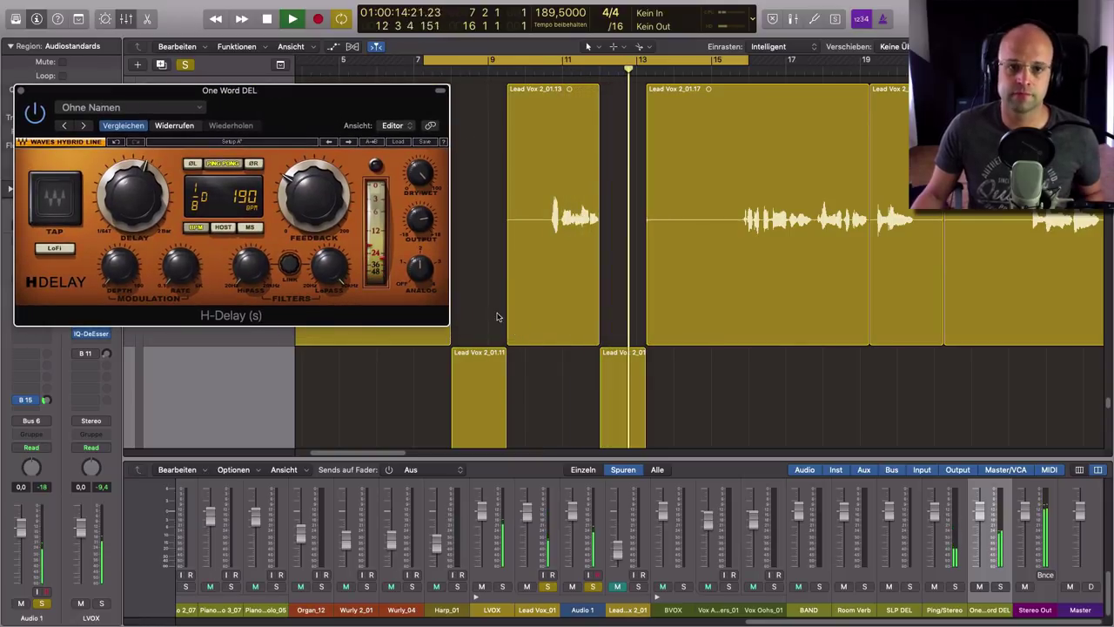
key(space)
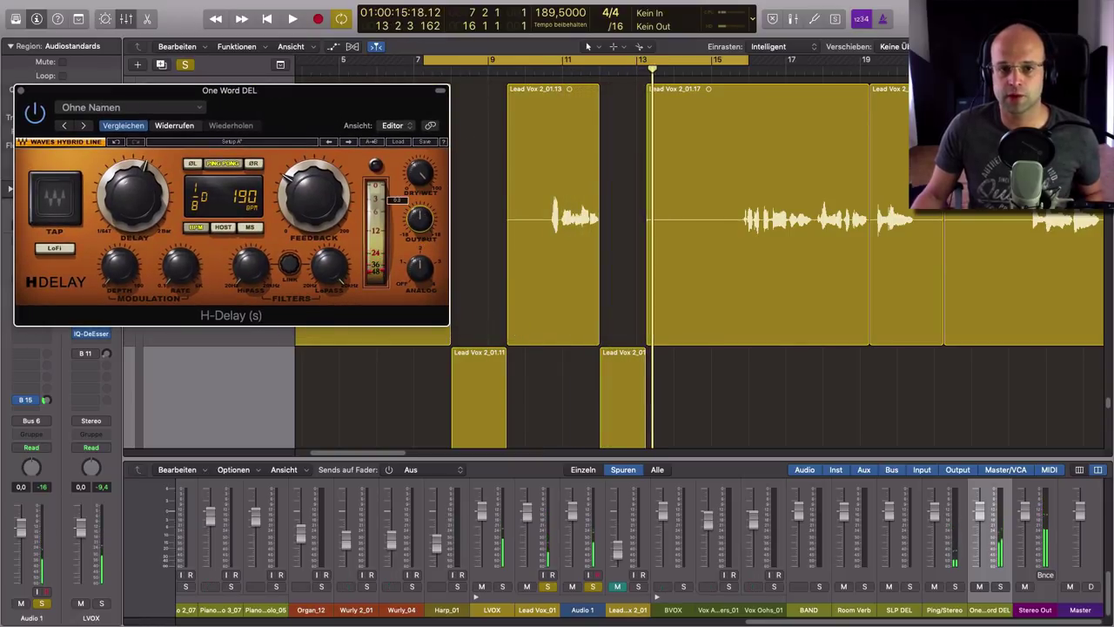
Hide the mixer and set the H-Delay's delay time on One Word DEL to 1/4
drag(294, 108, 960, 113)
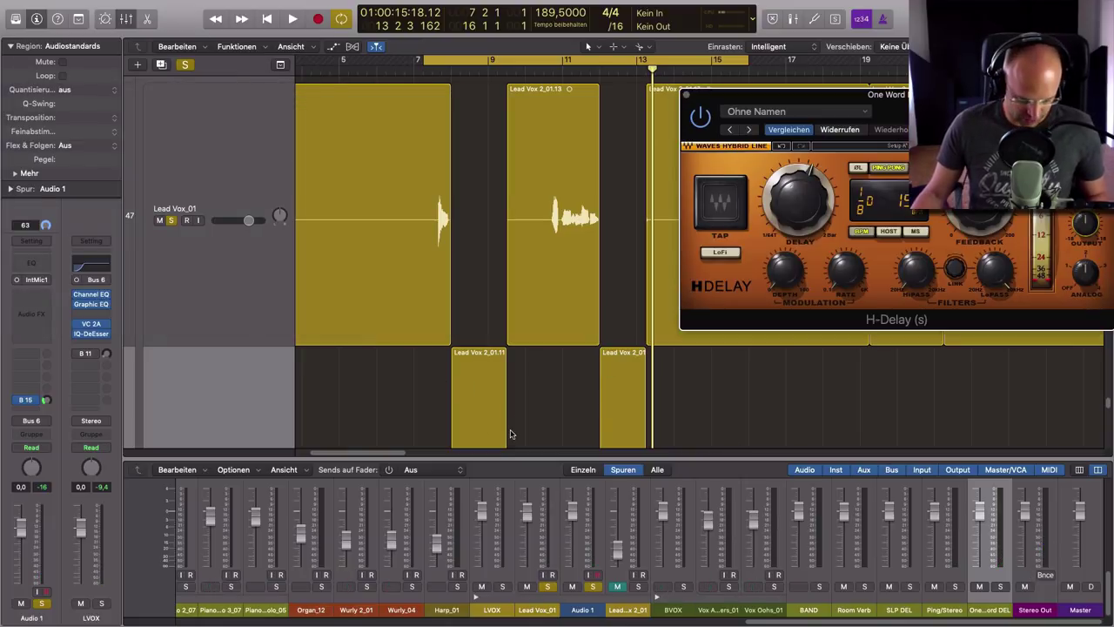
key(x)
scroll(461, 486, down, 3)
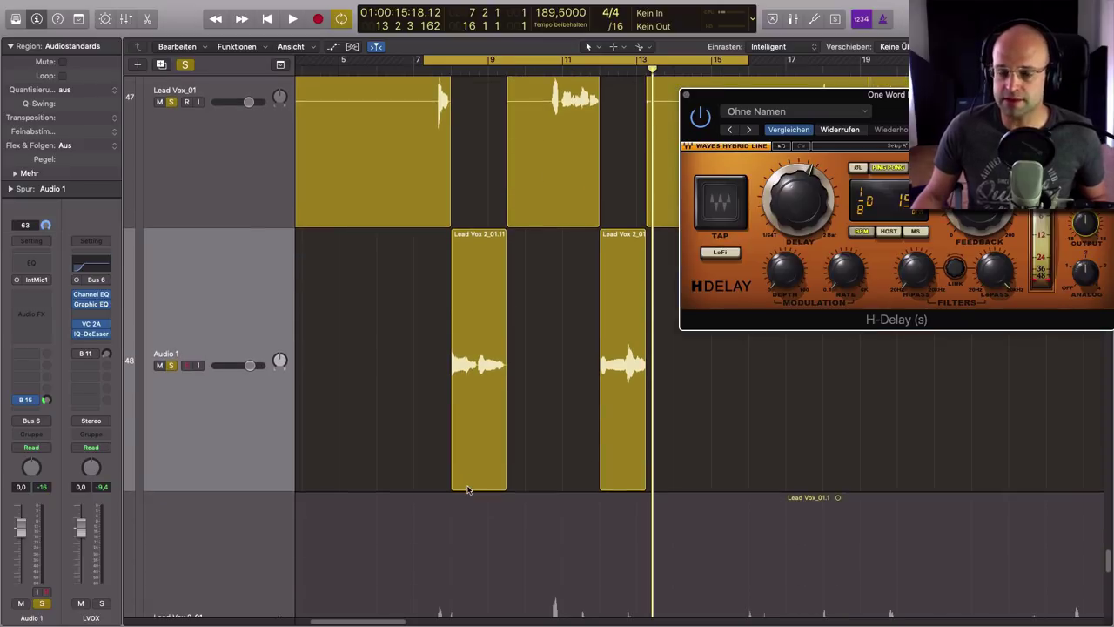
drag(799, 213, 800, 178)
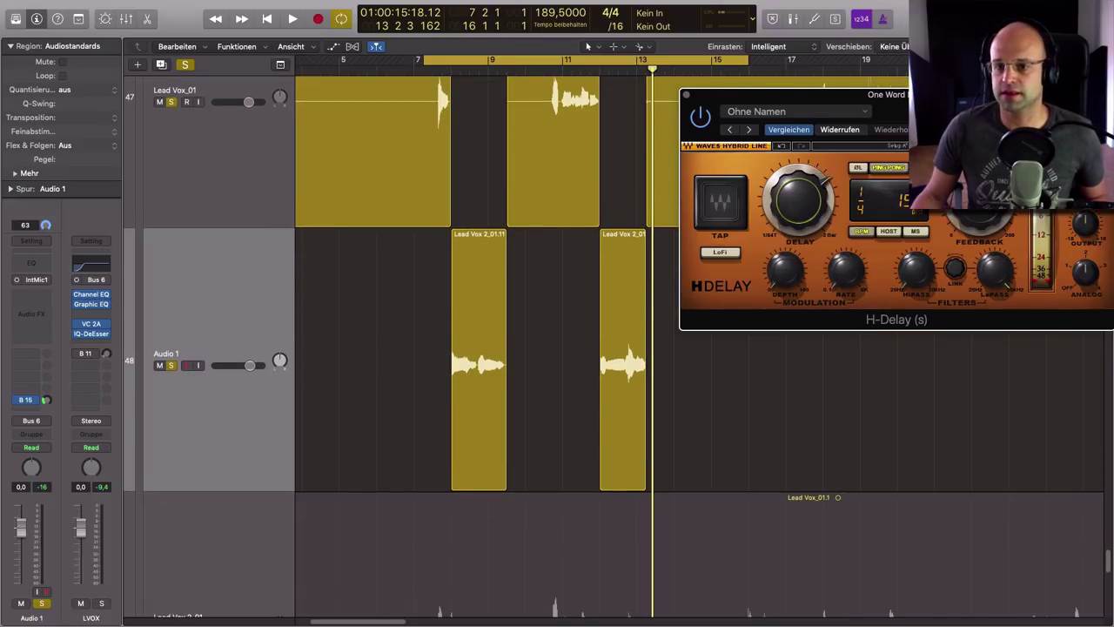
drag(960, 94, 916, 128)
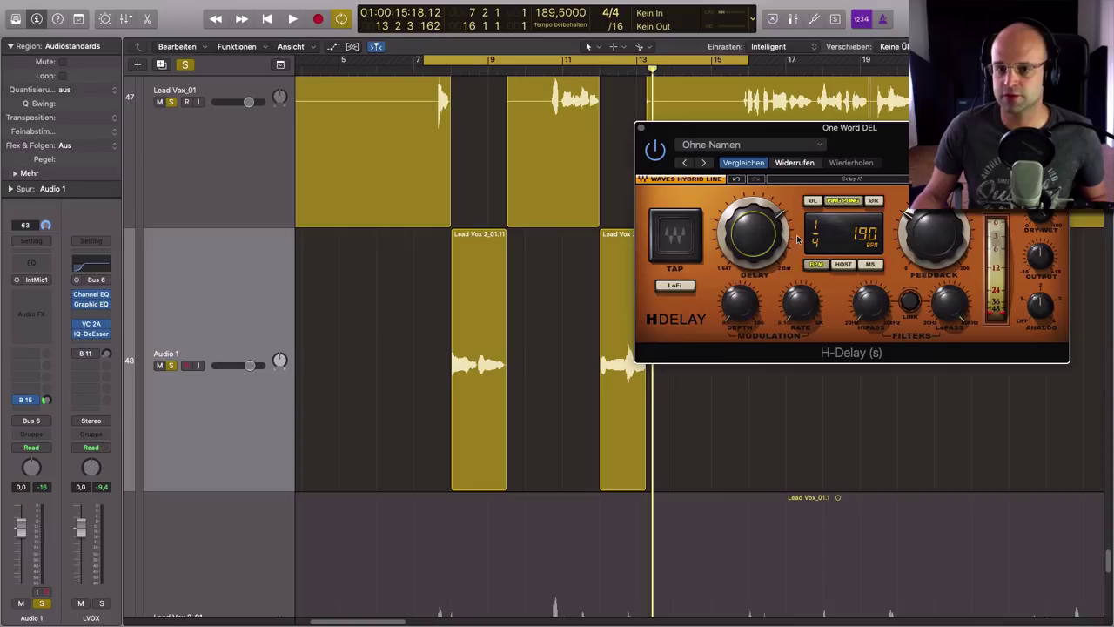
Audition the vocals from bar 6 through the H-Delay, set its output to 2.5, and close the plug-in window
click(381, 73)
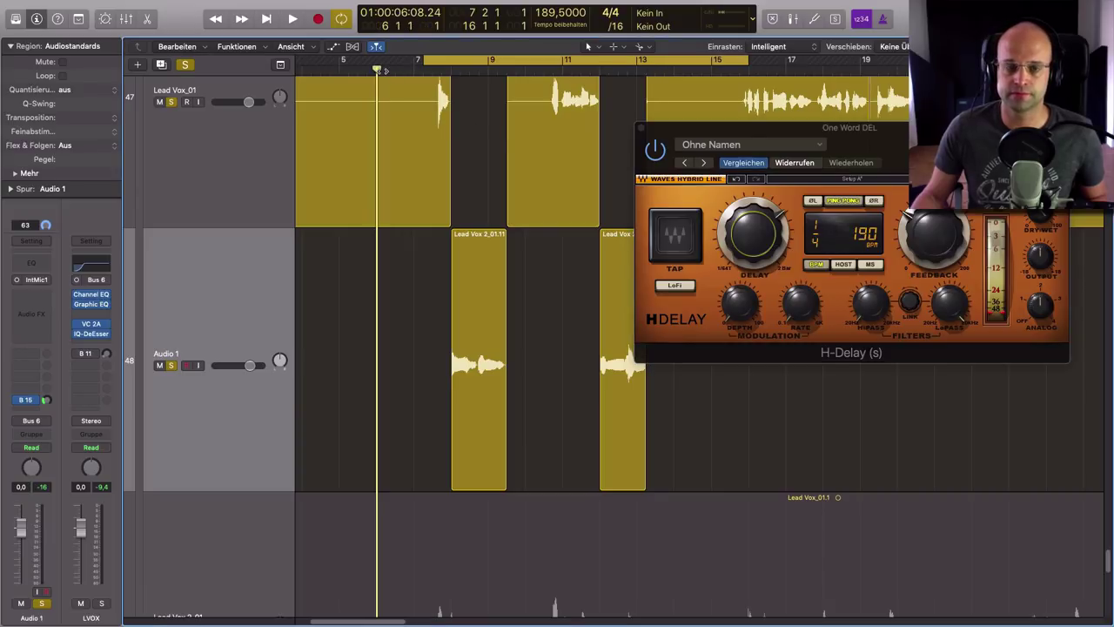
key(space)
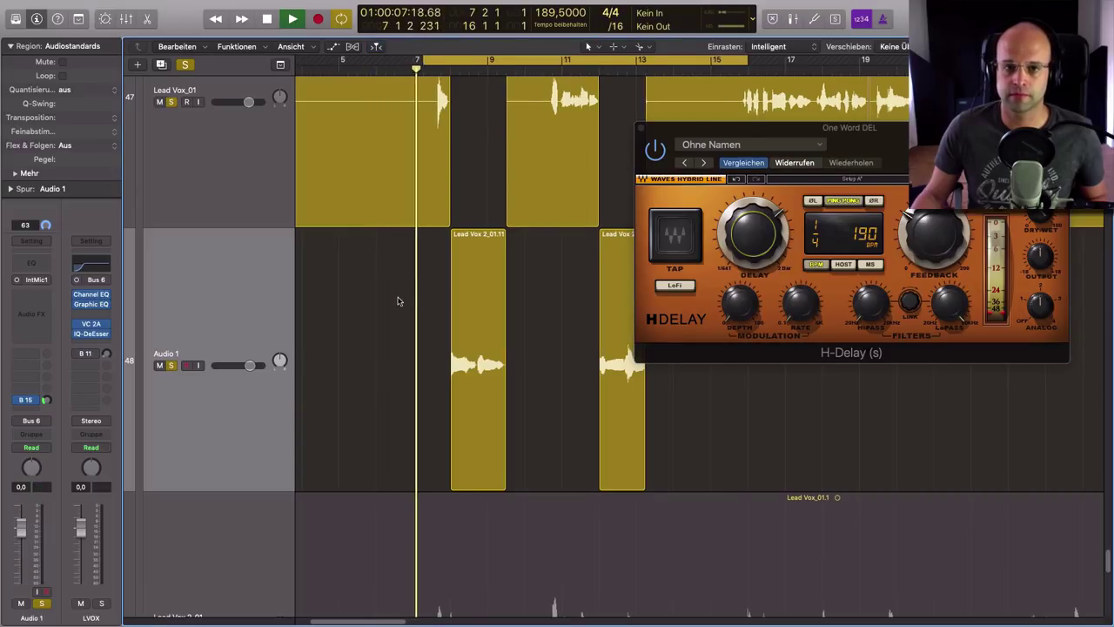
scroll(399, 300, right, 3)
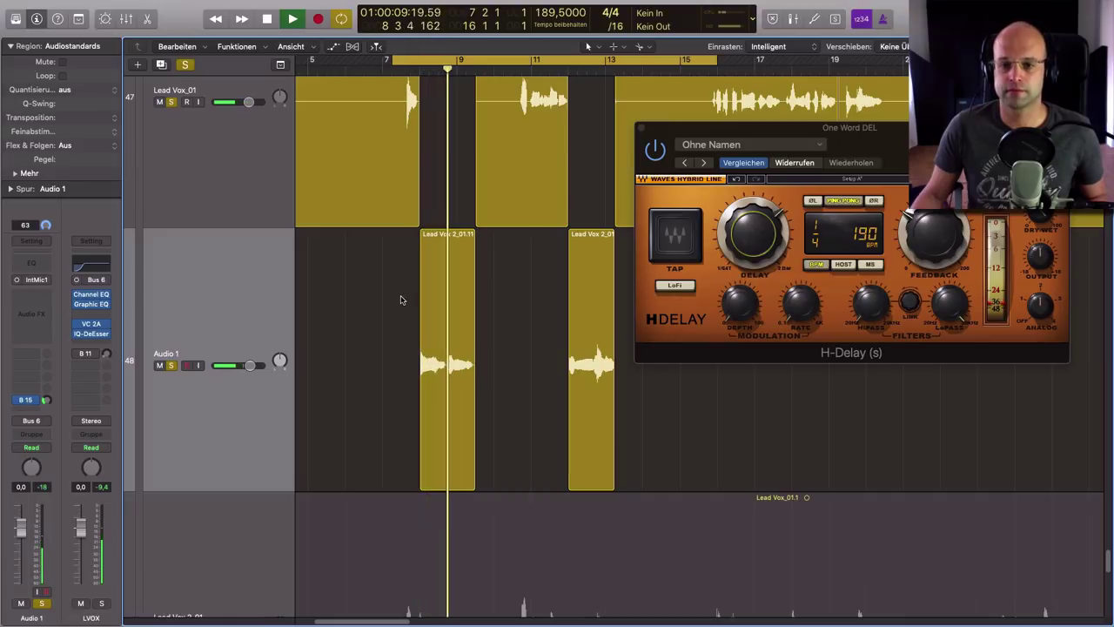
click(1044, 261)
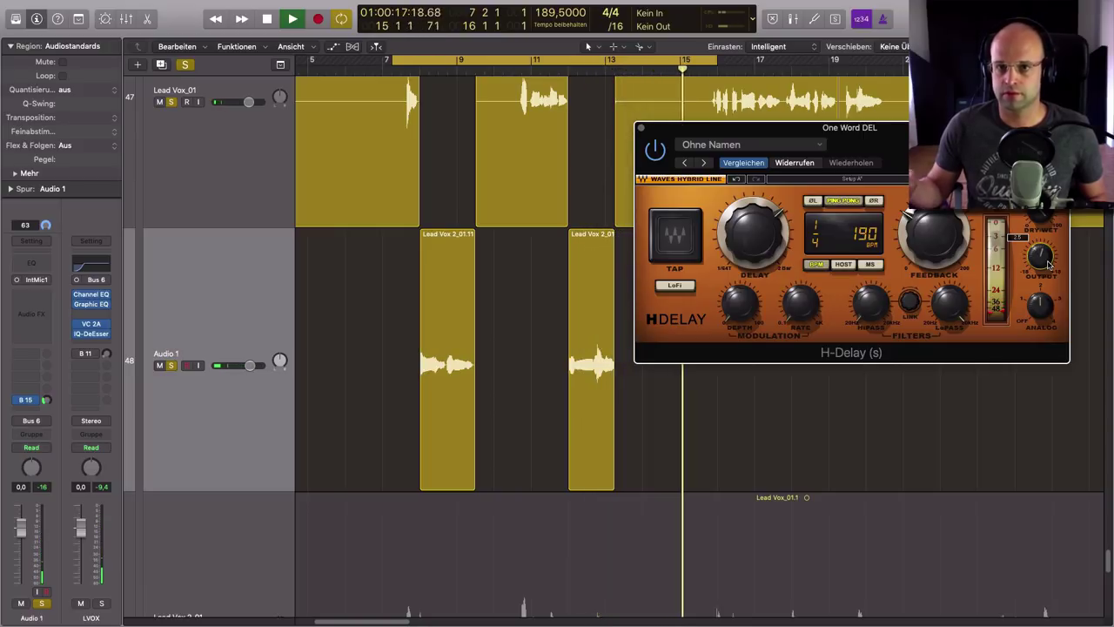
key(space)
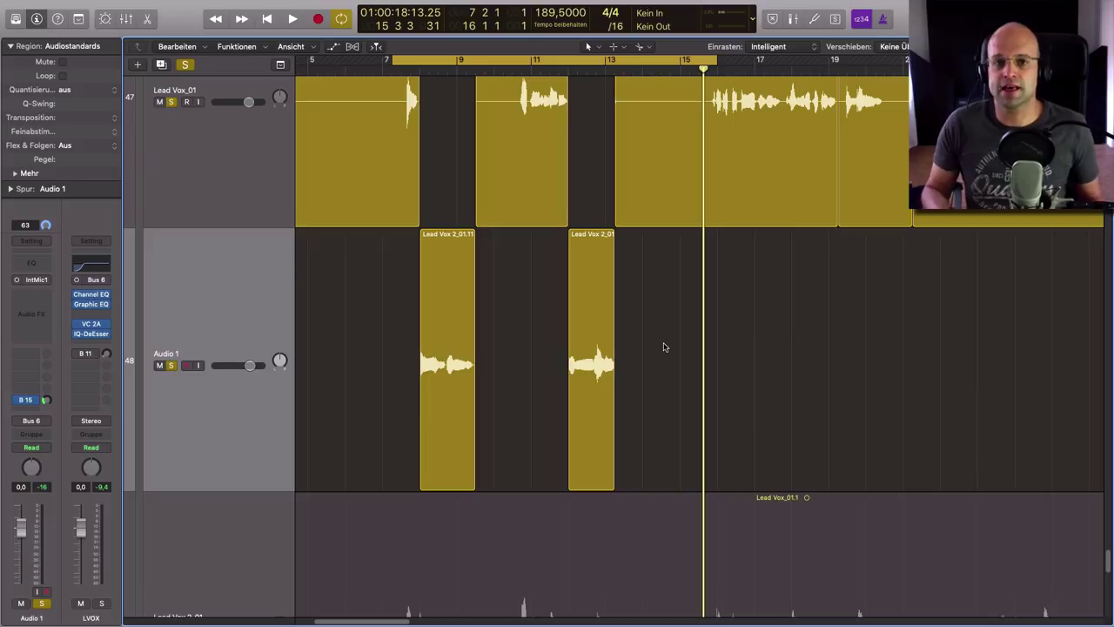